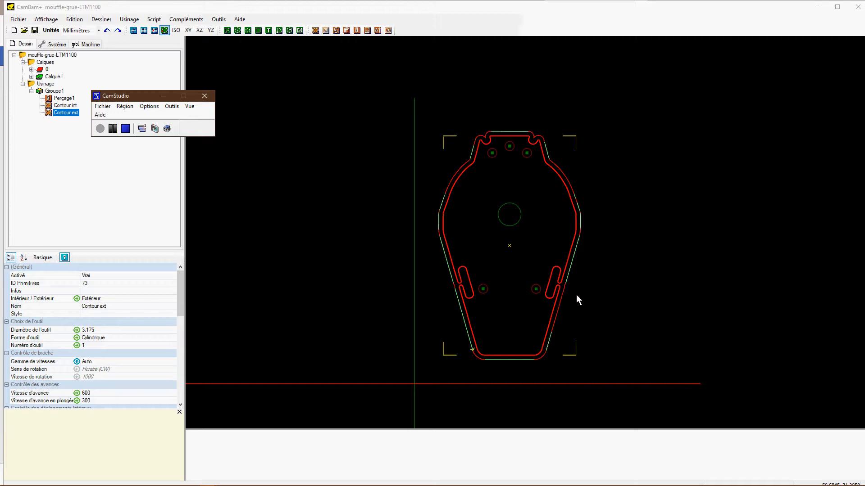
# Measure the width of the slot on the left flank of the part.
pyautogui.scroll(5, 560, 286)
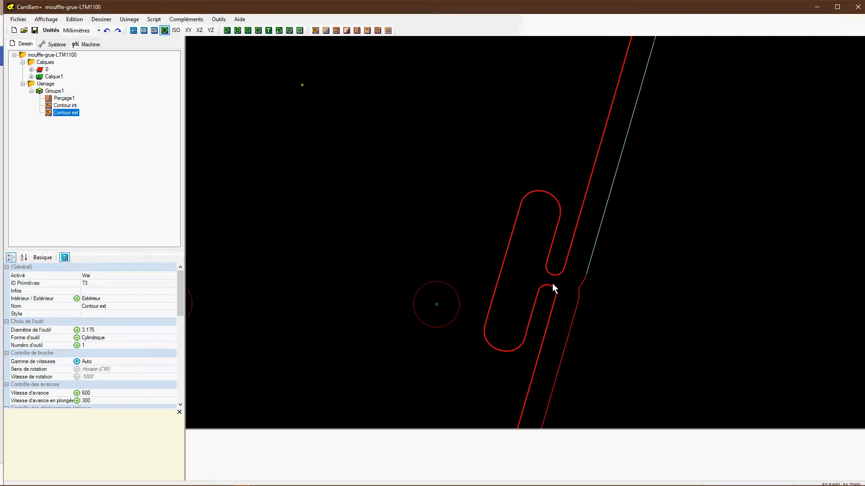
pyautogui.scroll(-5, 552, 285)
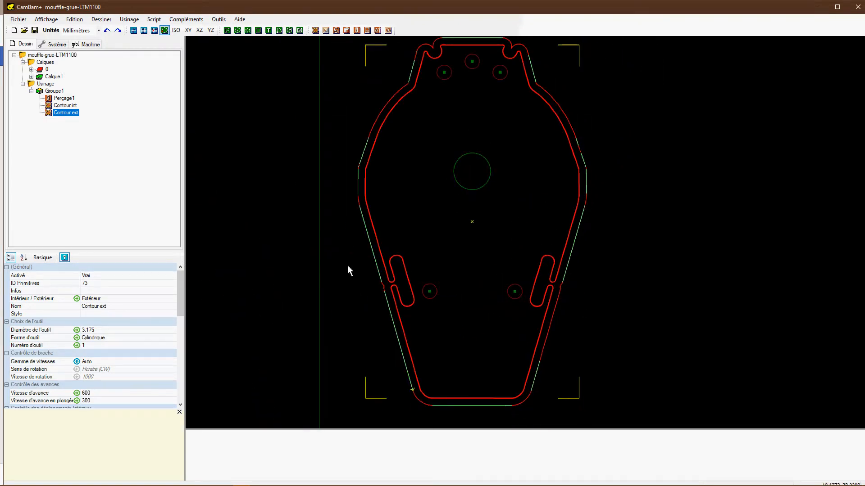
pyautogui.scroll(3, 407, 268)
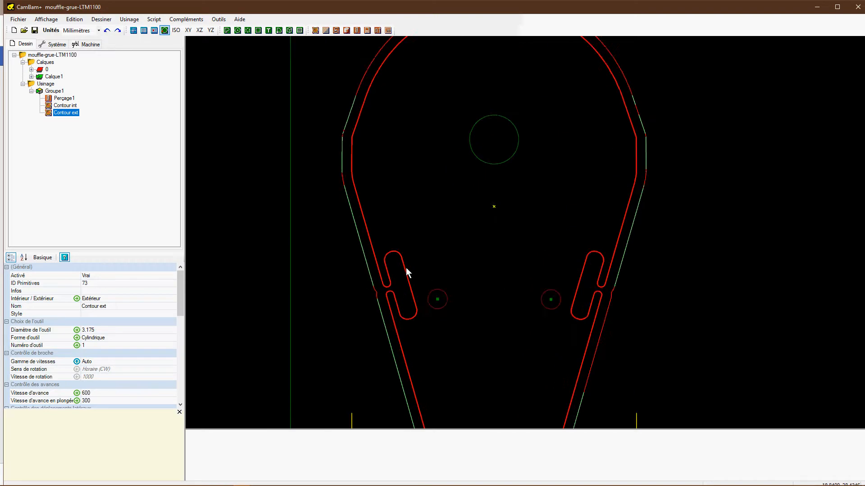
pyautogui.press('m')
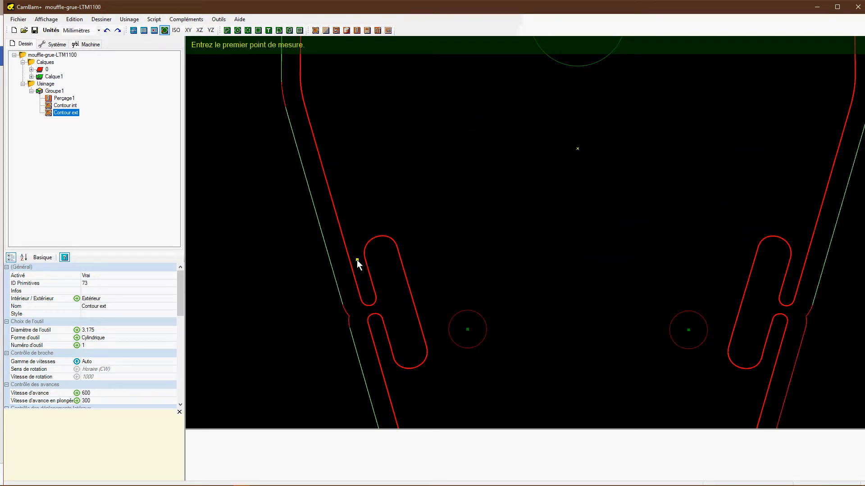
pyautogui.click(364, 257)
pyautogui.click(397, 247)
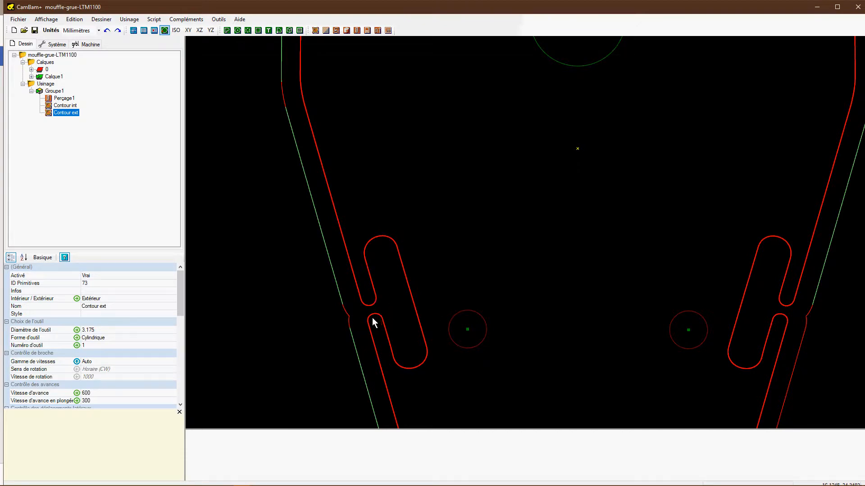
# Align all drawing objects to the origin with X Centre, Y Bas and Z Dessous, each at 0.
pyautogui.scroll(-5, 497, 320)
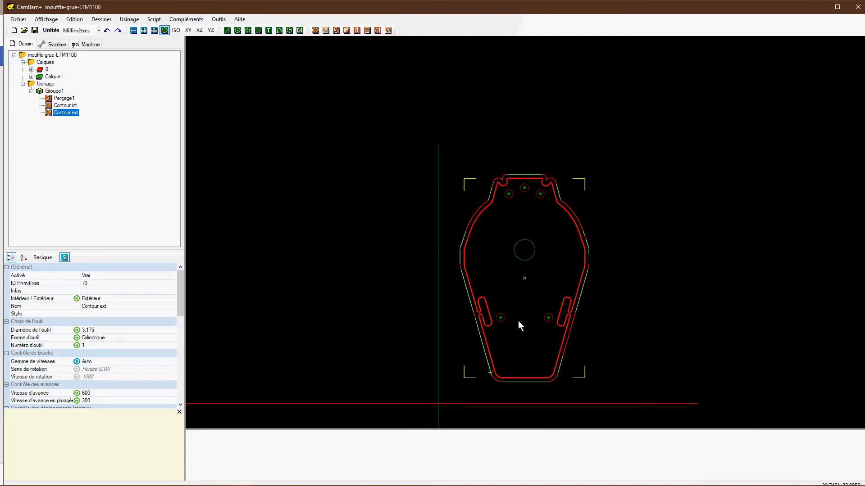
pyautogui.moveTo(584, 229); pyautogui.dragTo(422, 381)
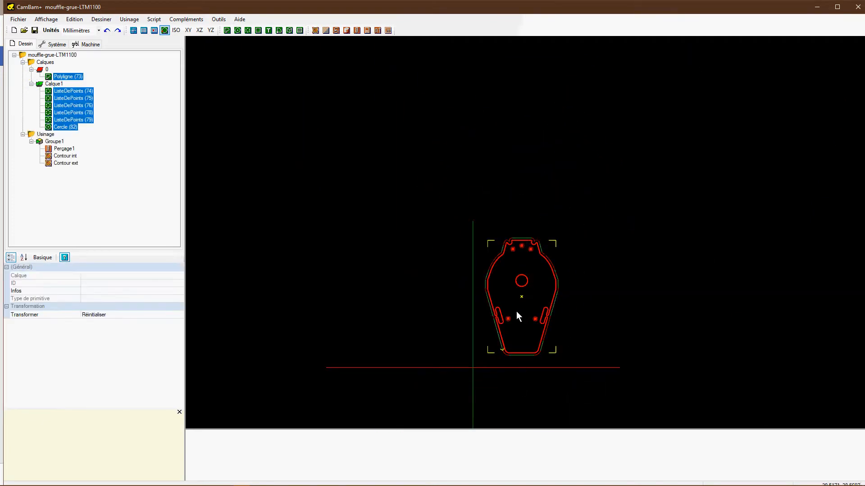
pyautogui.rightClick(519, 304)
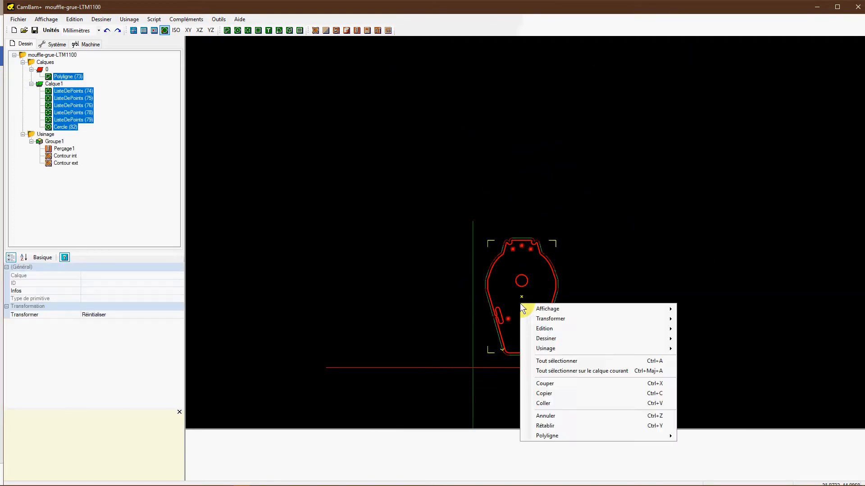
pyautogui.click(549, 265)
pyautogui.moveTo(551, 221); pyautogui.dragTo(471, 382)
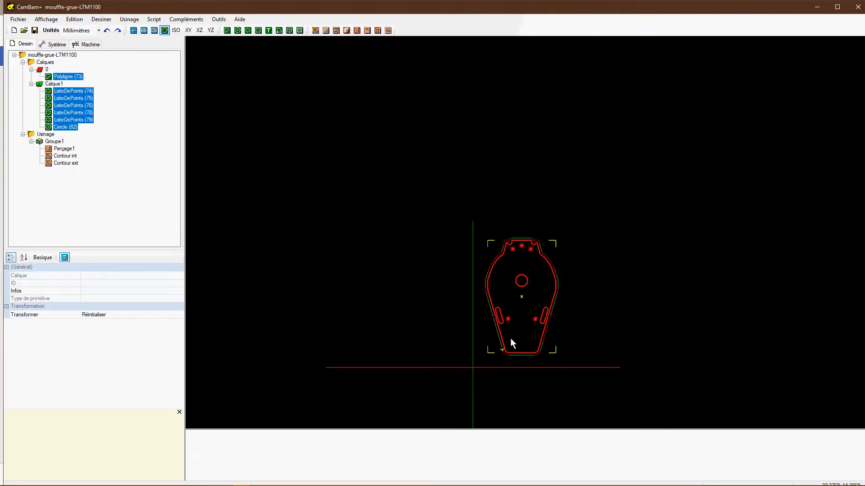
pyautogui.rightClick(515, 309)
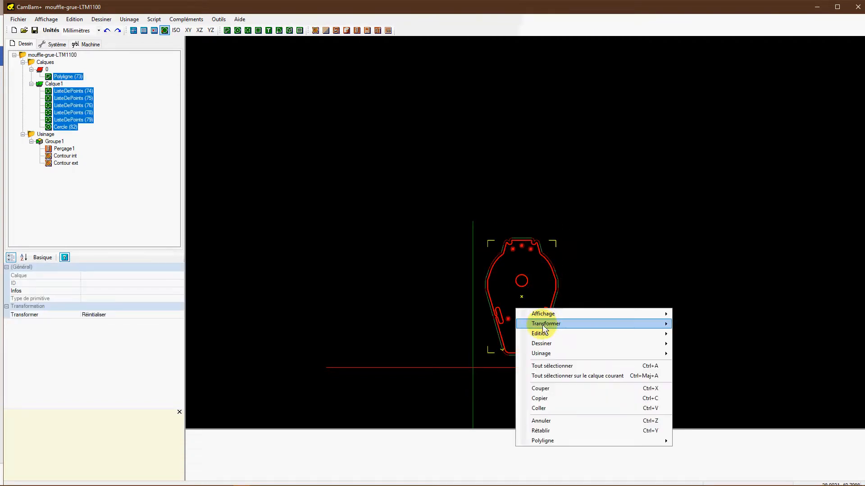
pyautogui.moveTo(542, 324)
pyautogui.click(706, 364)
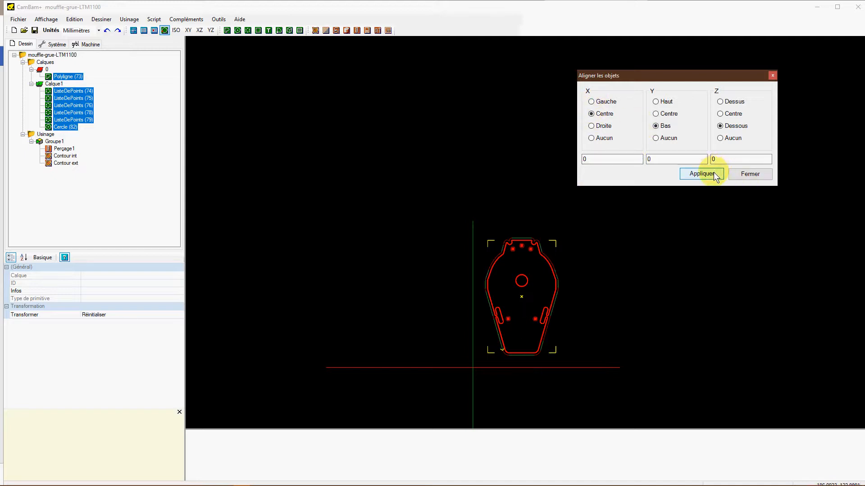
pyautogui.click(701, 174)
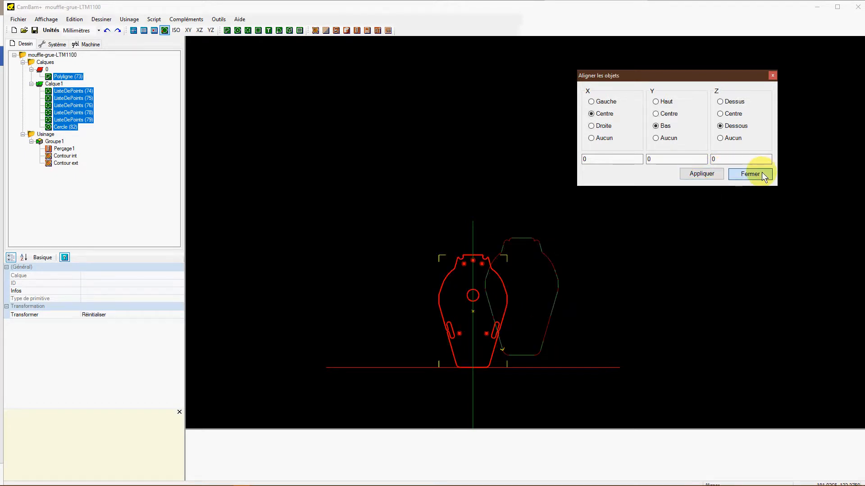
pyautogui.click(761, 175)
pyautogui.scroll(2, 464, 421)
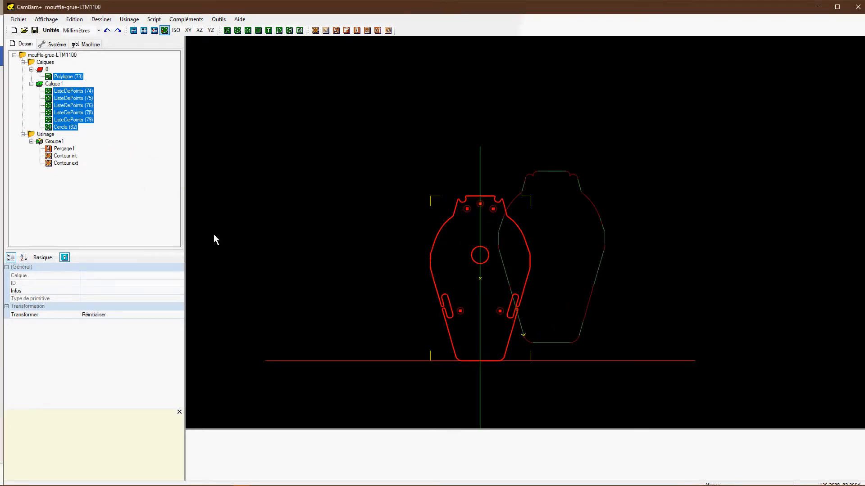
# Set the drawing's toolpath visibility to Sélectionnés.
pyautogui.click(61, 56)
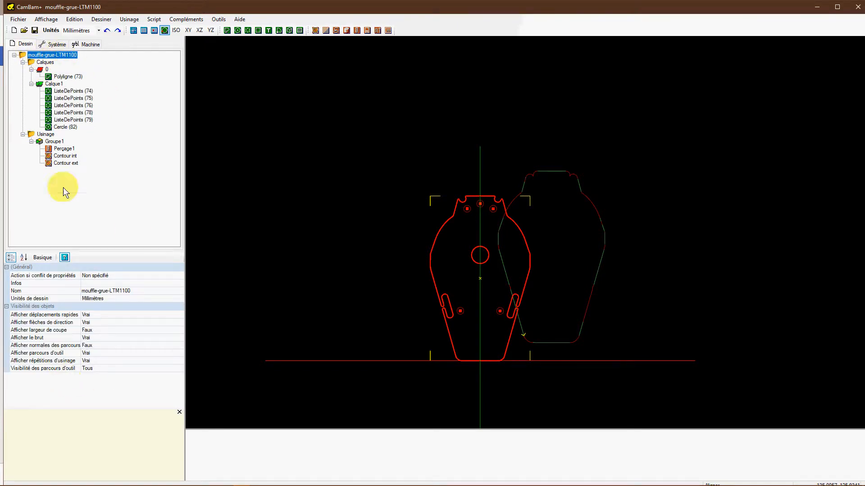
pyautogui.click(158, 369)
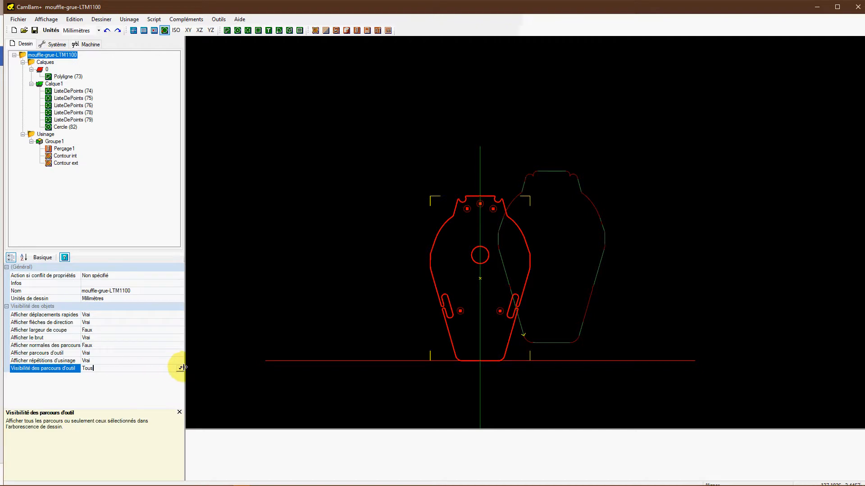
pyautogui.click(179, 369)
pyautogui.click(104, 381)
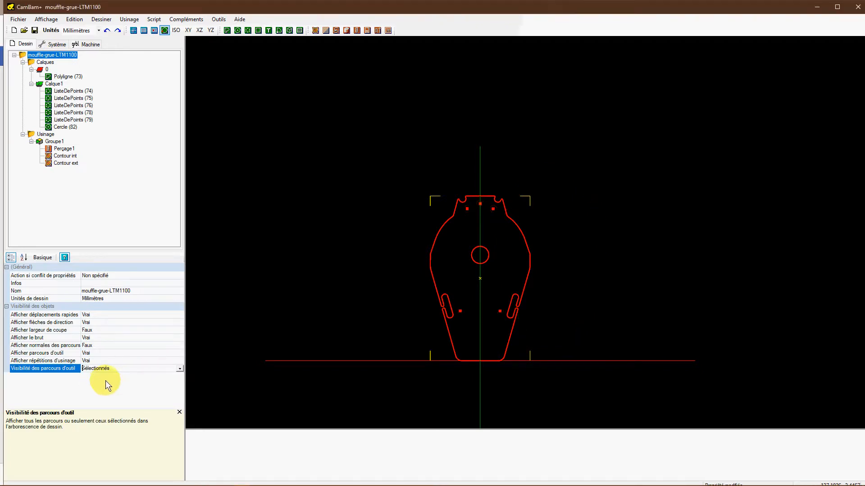
# Review the Perçage1, Contour int and Contour ext operations and regenerate the Contour ext toolpath.
pyautogui.click(64, 149)
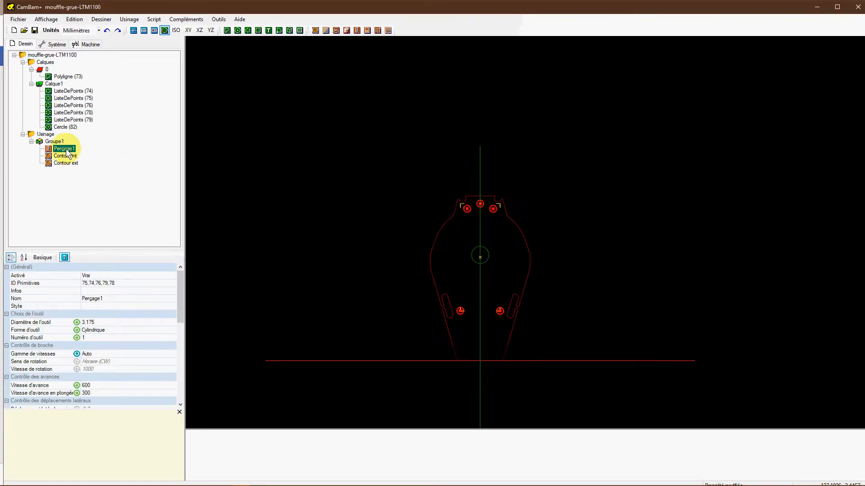
pyautogui.click(65, 157)
pyautogui.click(64, 163)
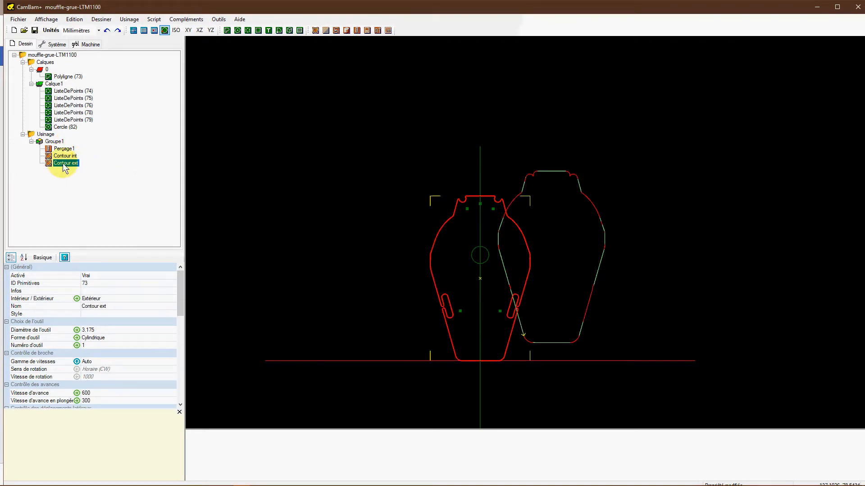
pyautogui.rightClick(63, 163)
pyautogui.click(93, 167)
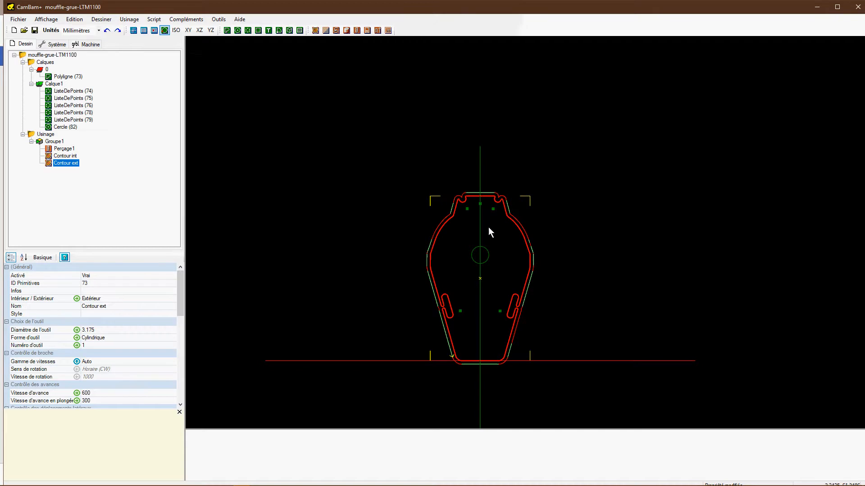
# Examine the part's outline around the two side slots and their narrow openings.
pyautogui.click(491, 209)
pyautogui.scroll(3, 517, 196)
pyautogui.scroll(-3, 508, 328)
pyautogui.click(564, 296)
pyautogui.scroll(2, 506, 410)
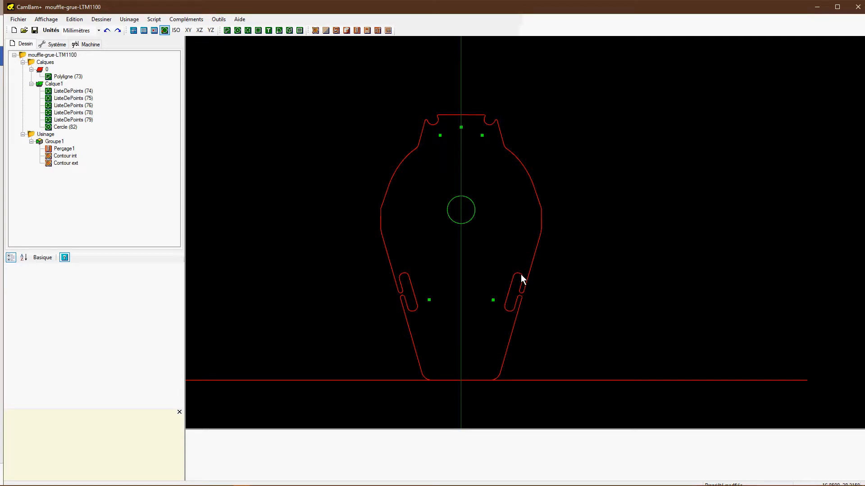
pyautogui.scroll(3, 429, 301)
pyautogui.scroll(-1, 493, 312)
pyautogui.scroll(2, 405, 298)
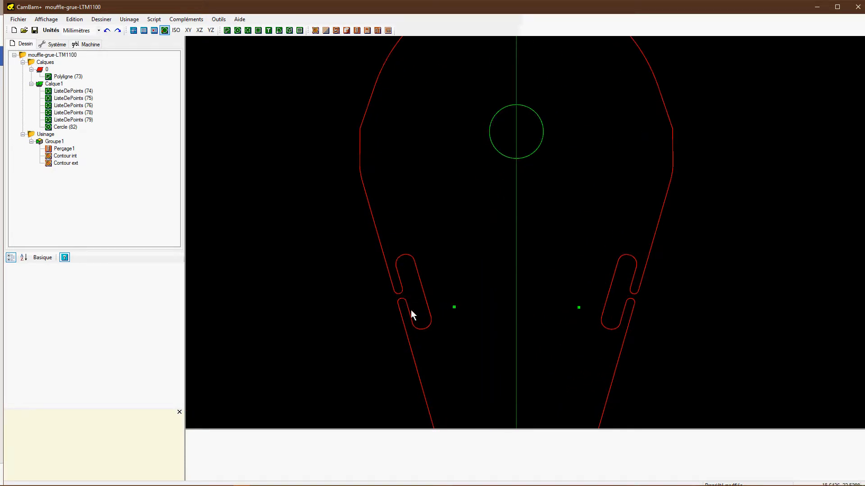
pyautogui.scroll(-2, 477, 260)
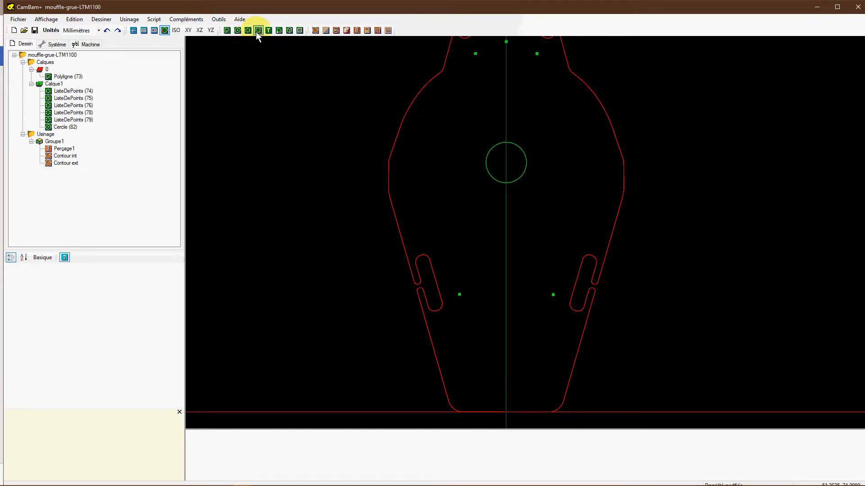
pyautogui.scroll(-1, 416, 127)
# Explode the part's outline polyline into separate lines and arcs.
pyautogui.click(419, 103)
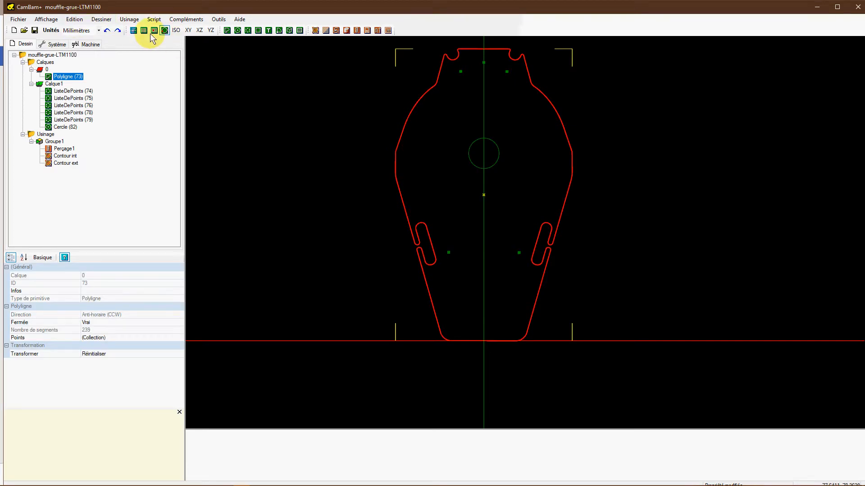
pyautogui.click(74, 19)
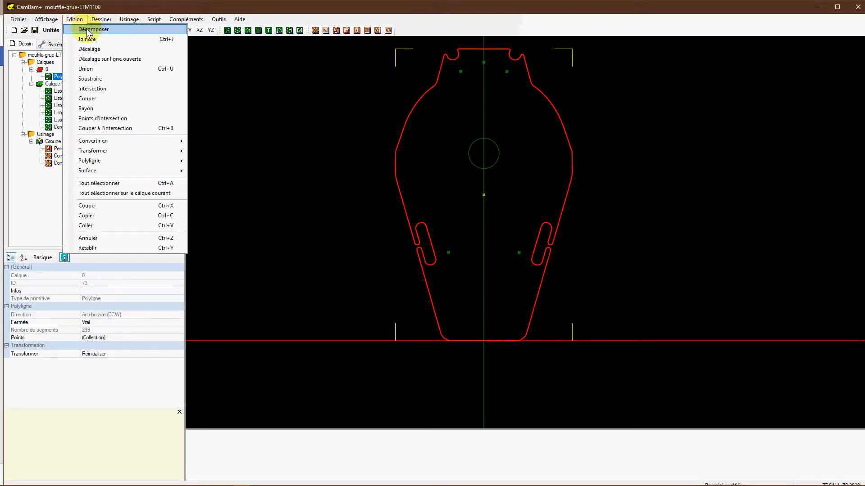
pyautogui.click(90, 29)
pyautogui.click(398, 218)
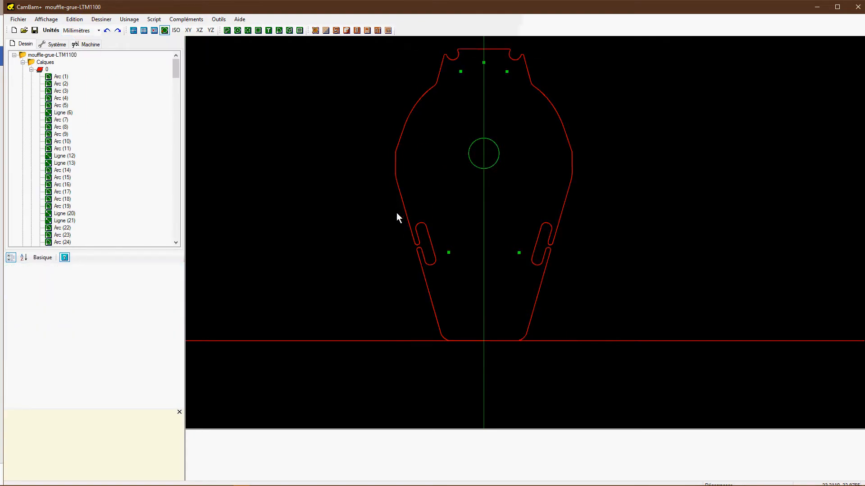
# Check individual segments of the exploded outline beside the two side slots.
pyautogui.click(405, 211)
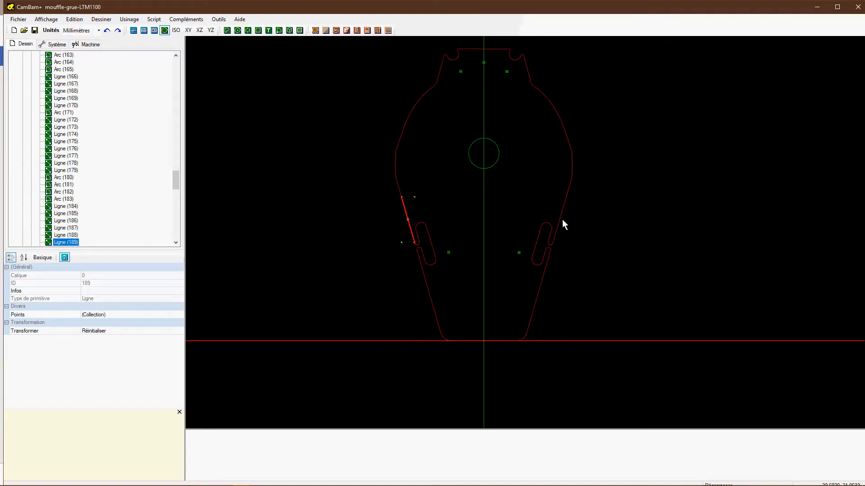
pyautogui.click(558, 244)
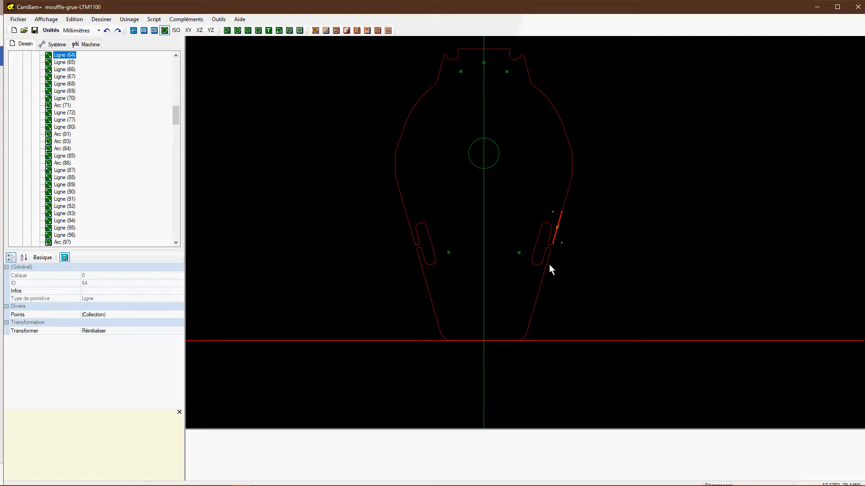
pyautogui.click(548, 258)
pyautogui.scroll(5, 556, 253)
pyautogui.click(611, 284)
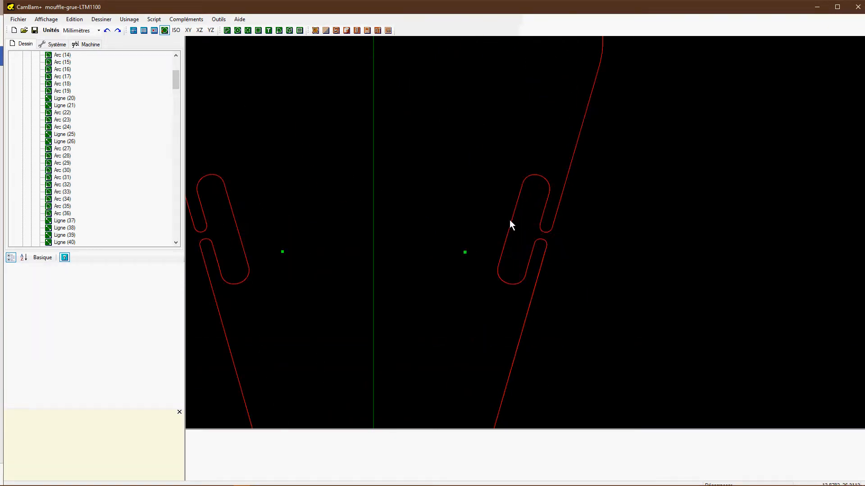
pyautogui.click(543, 257)
pyautogui.click(575, 263)
pyautogui.click(542, 258)
pyautogui.click(572, 252)
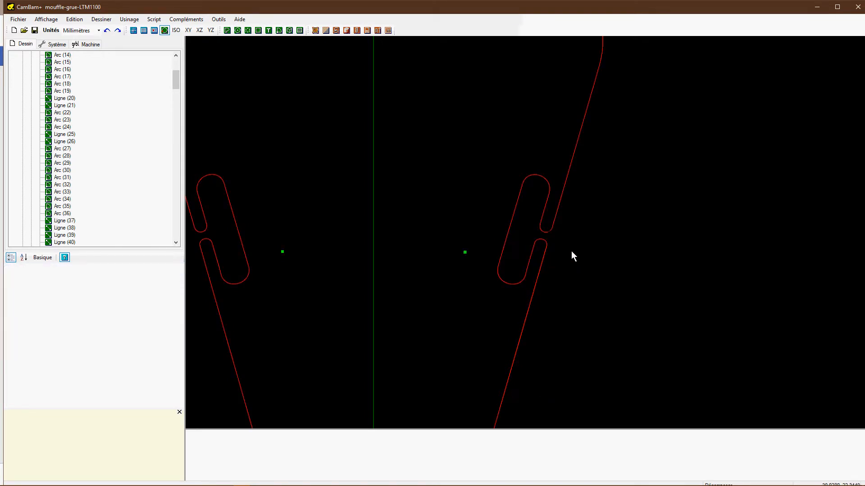
# Convert the long arc just below the right slot's opening into a polyline and check its points.
pyautogui.click(541, 268)
pyautogui.scroll(-5, 554, 263)
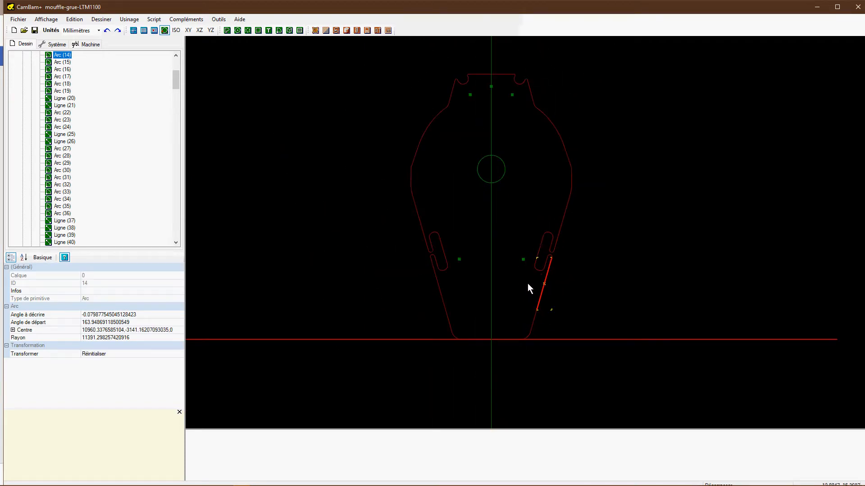
pyautogui.hotkey('ctrl', 'p')
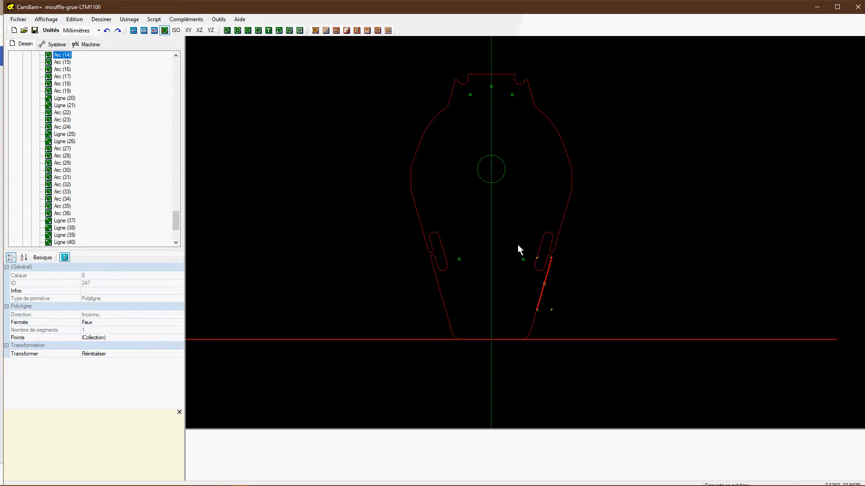
pyautogui.click(552, 283)
pyautogui.doubleClick(546, 278)
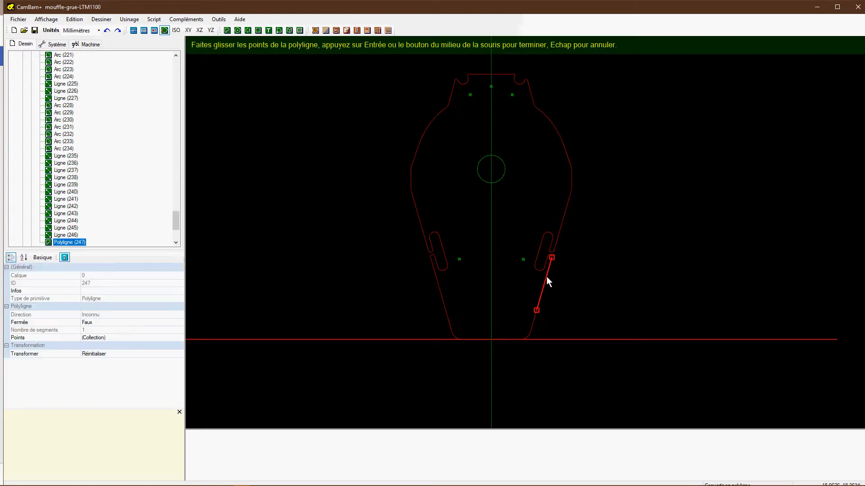
pyautogui.middleClick(601, 272)
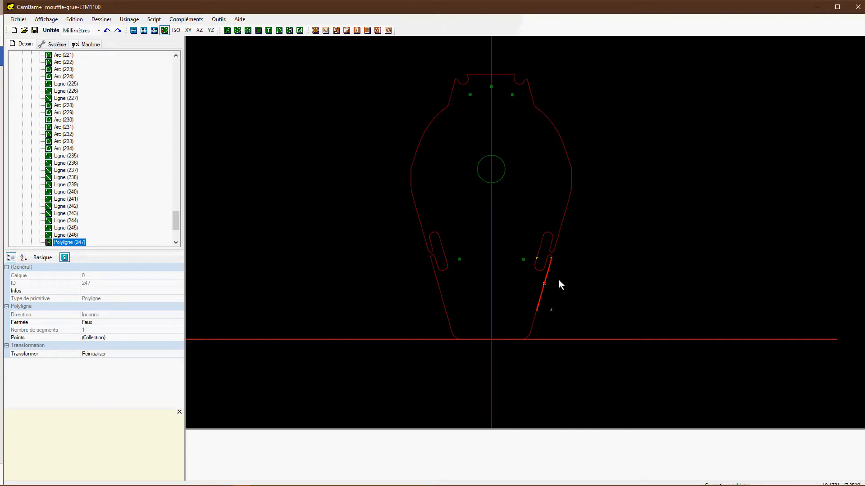
# Join the lower outline segments between the two slot openings into one open polyline and display its points.
pyautogui.keyDown('ctrl'); pyautogui.click(535, 317); pyautogui.keyUp('ctrl')
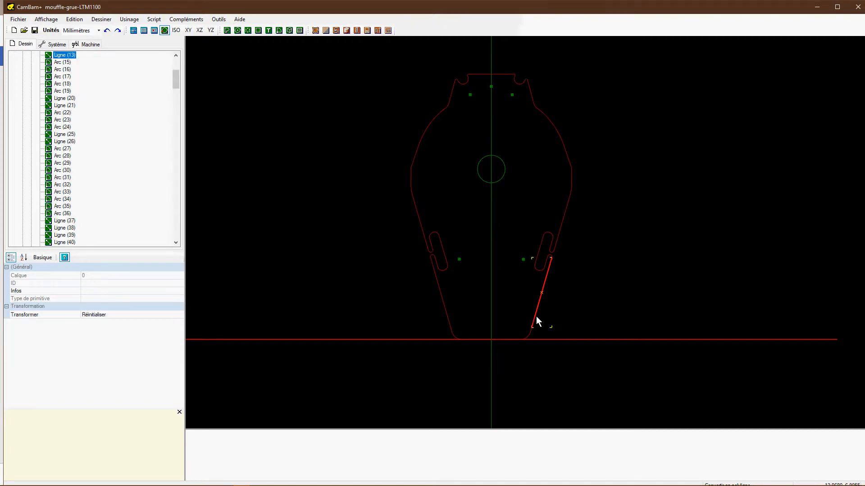
pyautogui.keyDown('ctrl'); pyautogui.moveTo(558, 306); pyautogui.dragTo(414, 343); pyautogui.keyUp('ctrl')
pyautogui.keyDown('ctrl'); pyautogui.click(439, 288); pyautogui.keyUp('ctrl')
pyautogui.keyDown('ctrl'); pyautogui.click(435, 274); pyautogui.keyUp('ctrl')
pyautogui.keyDown('ctrl'); pyautogui.click(440, 300); pyautogui.keyUp('ctrl')
pyautogui.press('Return')
pyautogui.click(642, 302)
pyautogui.doubleClick(544, 282)
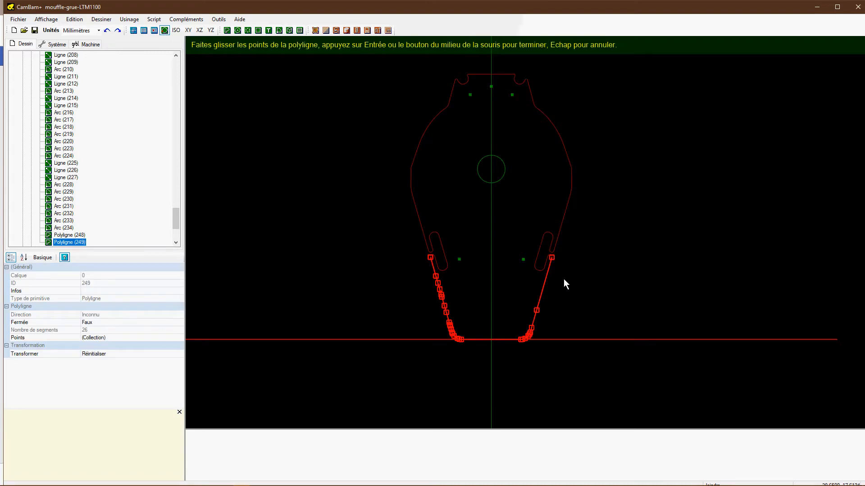
# Draw a rectangle about 5 mm wide and 13.3 mm high outside the part, beside the left slot.
pyautogui.press('Return')
pyautogui.scroll(3, 448, 267)
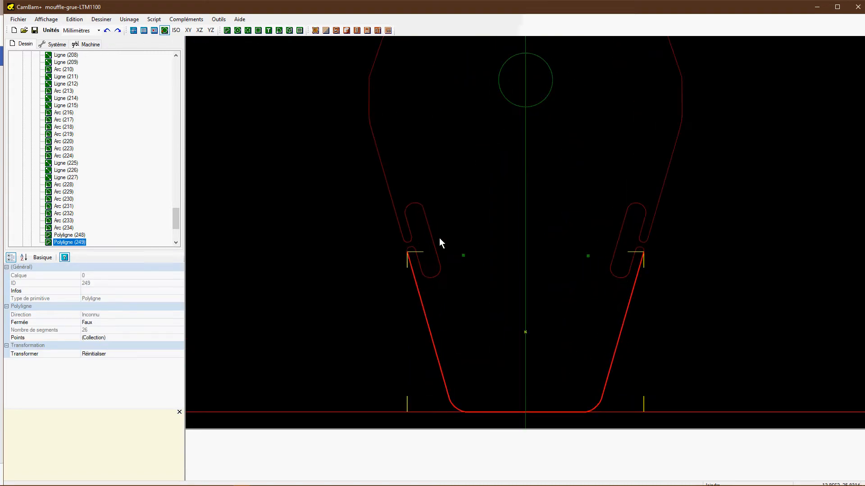
pyautogui.scroll(2, 424, 253)
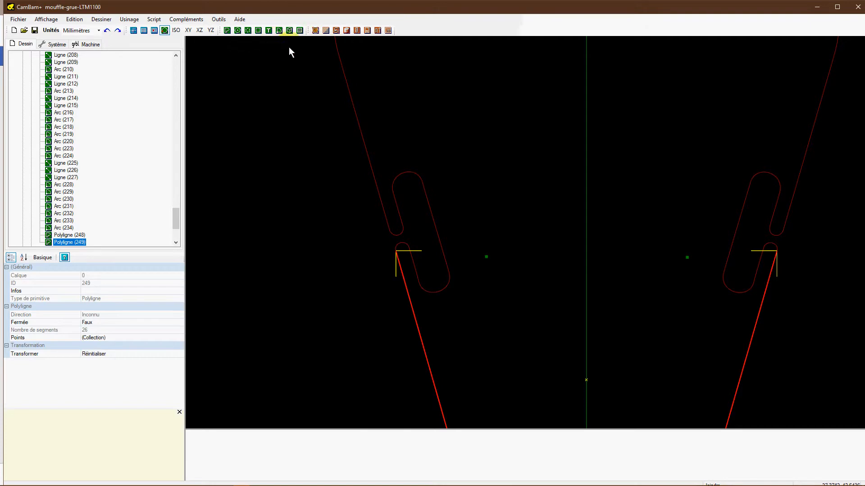
pyautogui.click(258, 30)
pyautogui.click(265, 179)
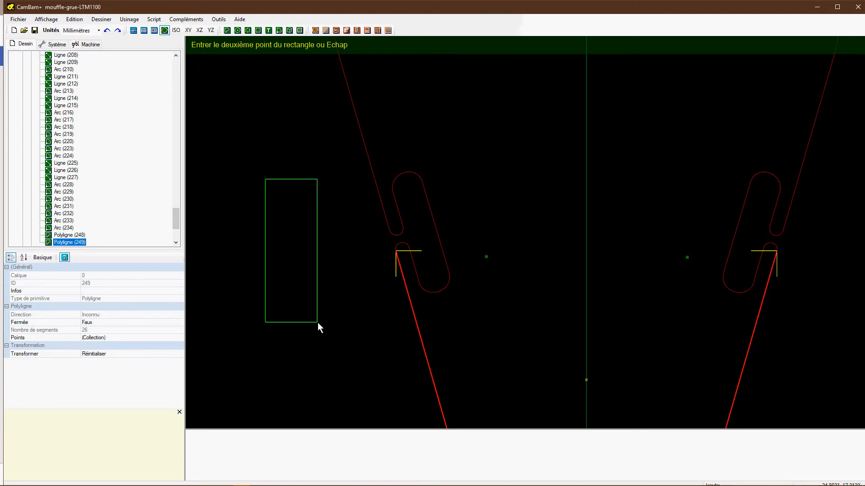
pyautogui.click(320, 323)
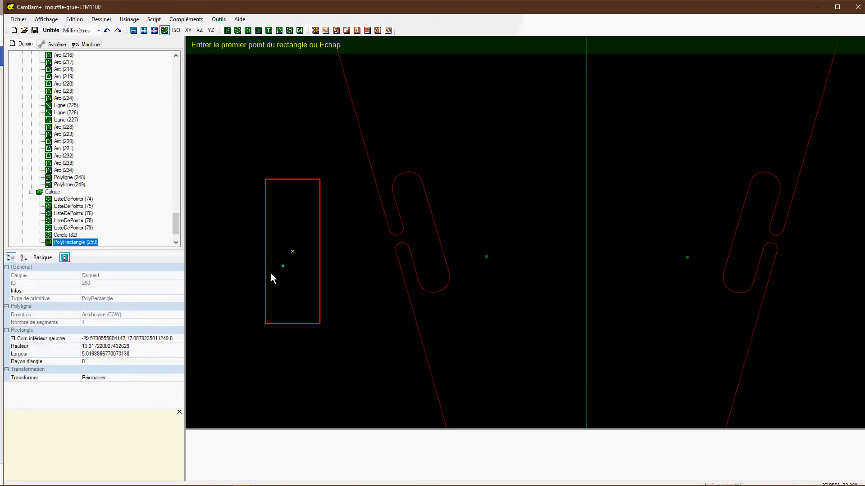
# Set the rectangle's width to 3.3 mm and its height to 13 mm.
pyautogui.click(143, 355)
pyautogui.click(135, 354)
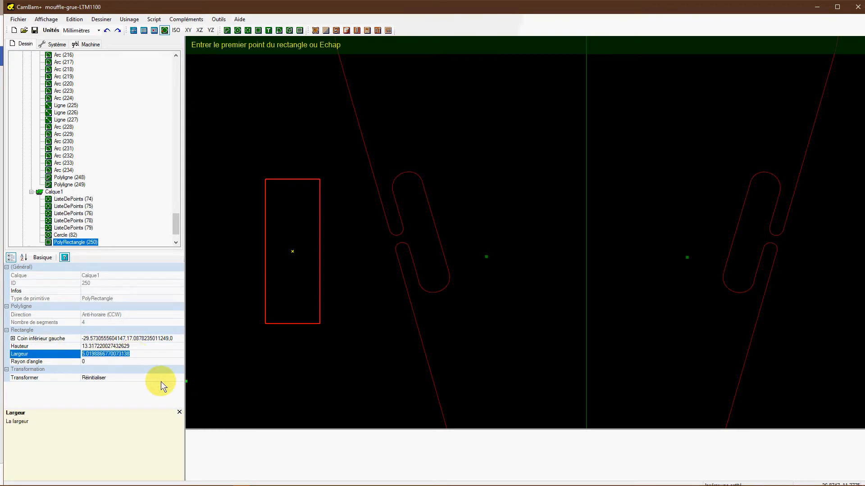
pyautogui.write('3.3')
pyautogui.click(136, 347)
pyautogui.click(135, 347)
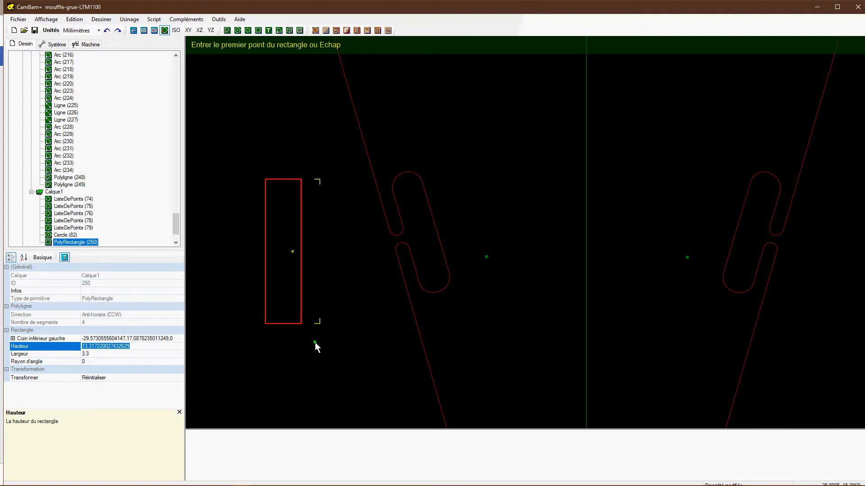
pyautogui.write('13')
pyautogui.press('Return')
pyautogui.click(347, 251)
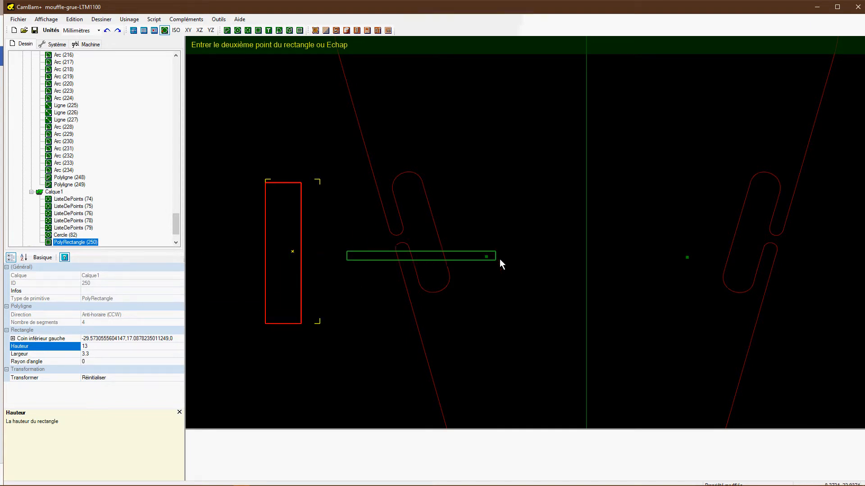
pyautogui.press('Escape')
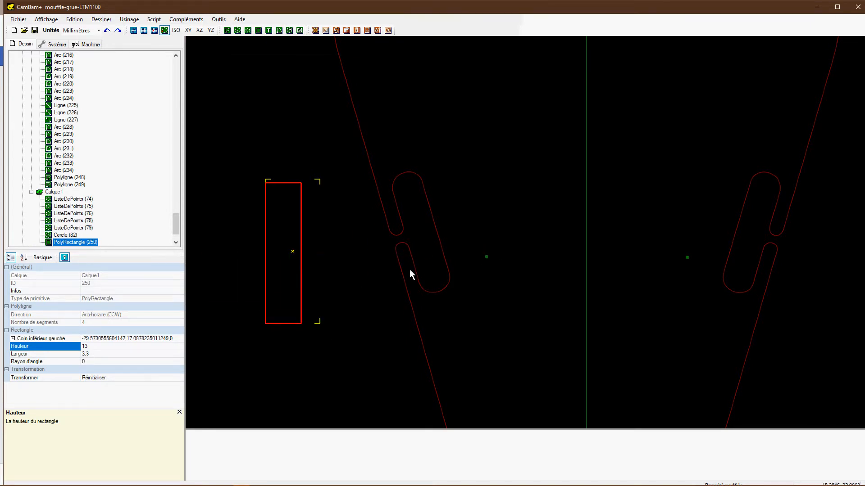
# Measure the left slot from its upper end and set the rectangle's height to 9 mm.
pyautogui.click(334, 245)
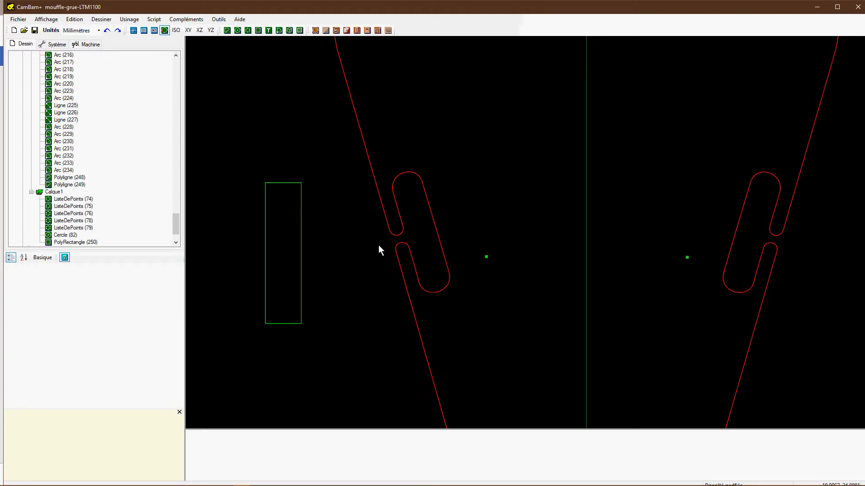
pyautogui.press('m')
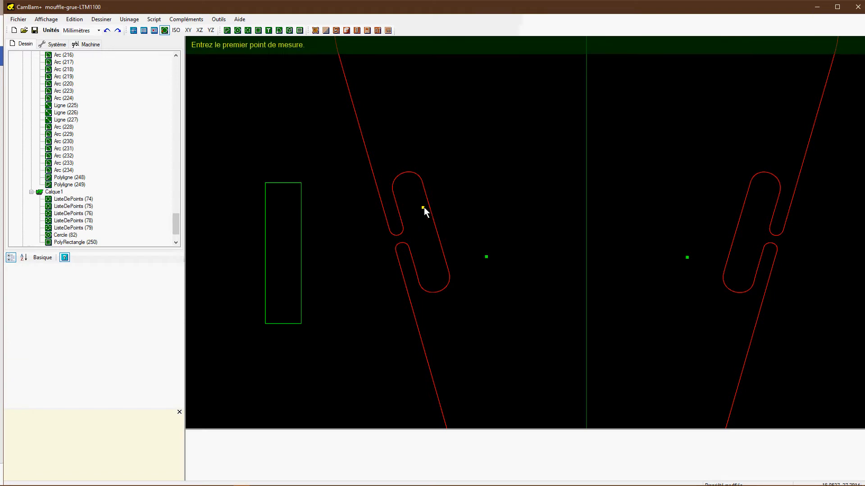
pyautogui.click(421, 181)
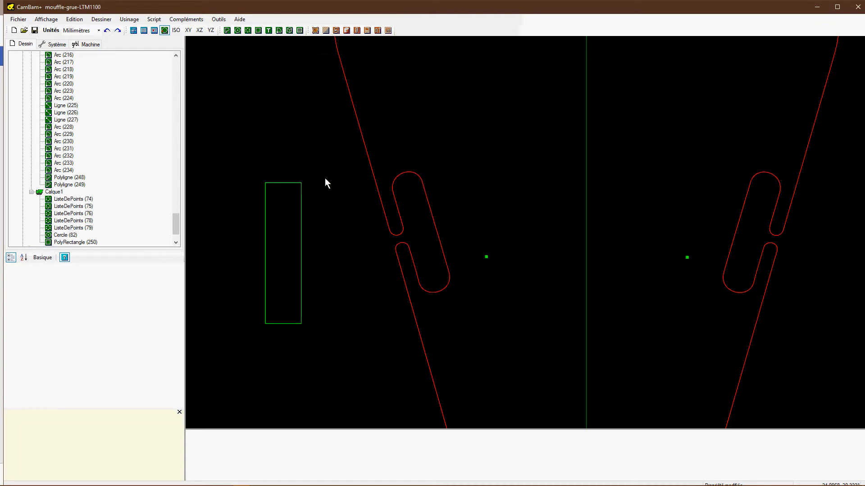
pyautogui.click(301, 228)
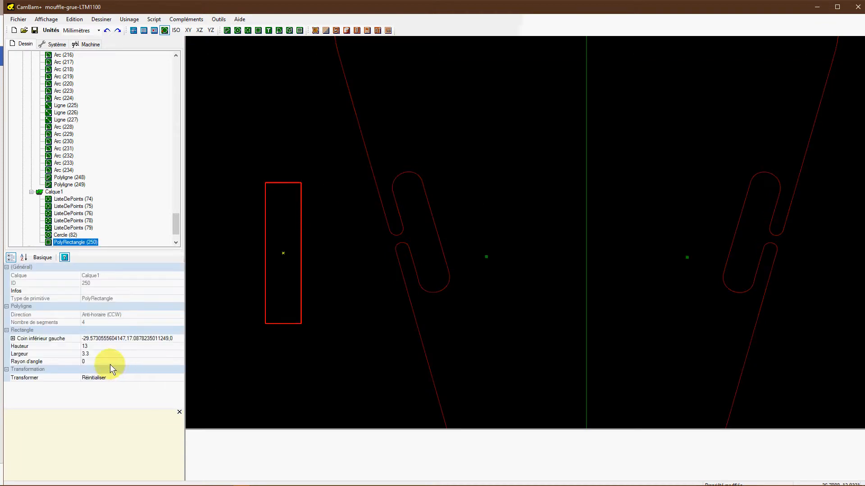
pyautogui.click(91, 346)
pyautogui.write('9')
pyautogui.press('Return')
pyautogui.click(235, 353)
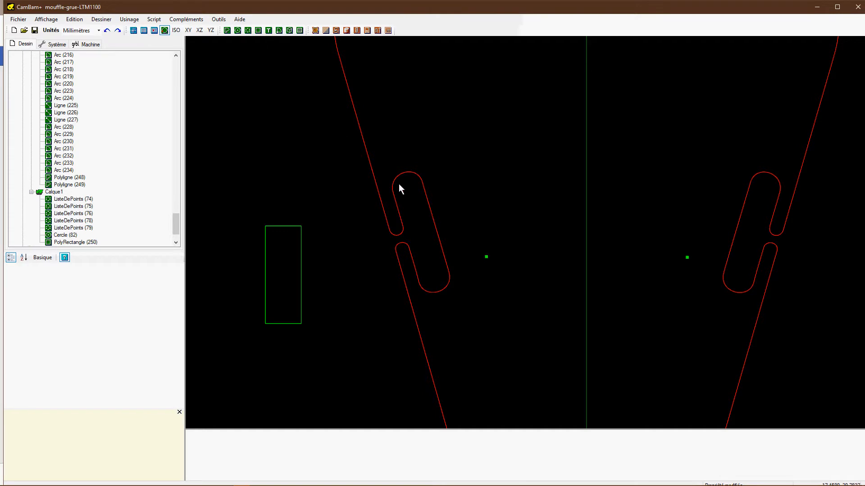
# Draw outward semicircular arcs on the rectangle's upper and lower ends, each centred on the middle of the short side.
pyautogui.click(279, 31)
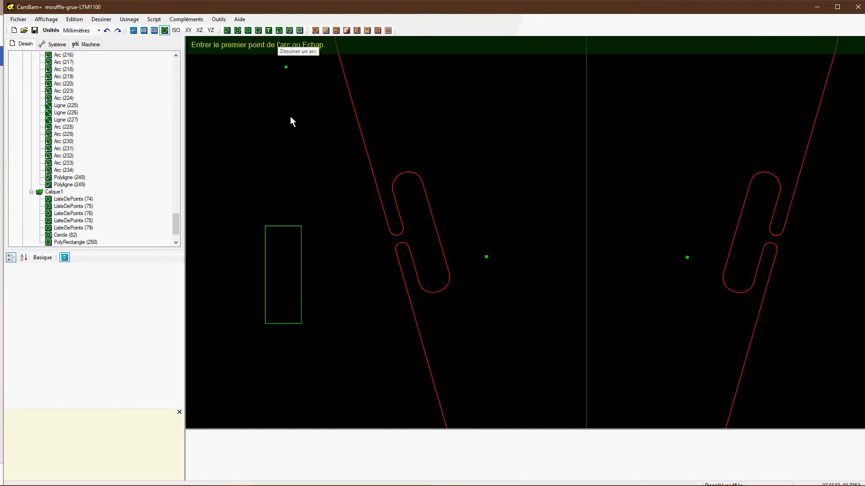
pyautogui.click(265, 226)
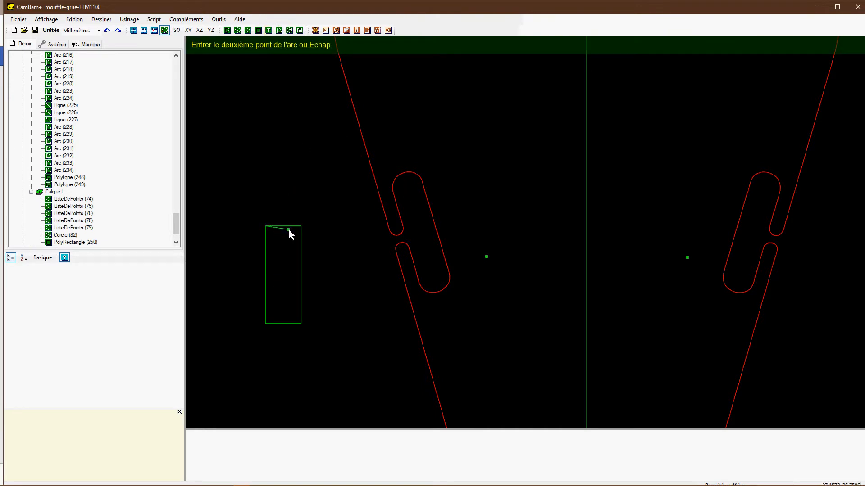
pyautogui.click(302, 228)
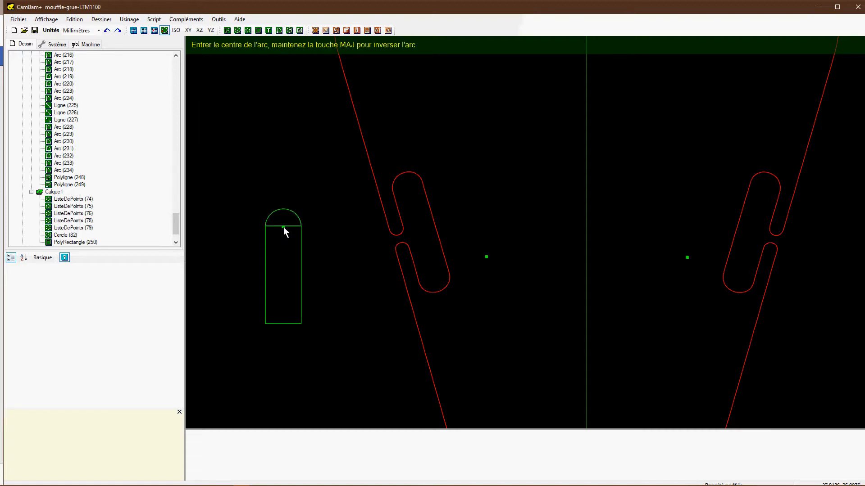
pyautogui.click(283, 227)
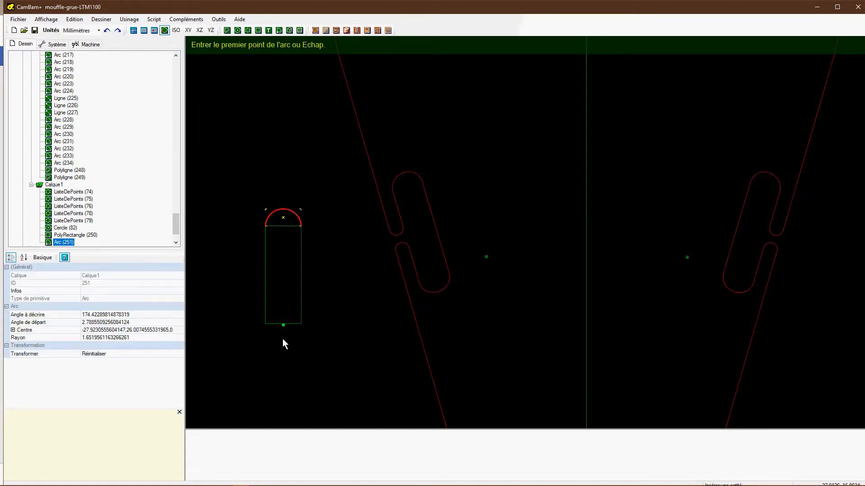
pyautogui.click(265, 323)
pyautogui.click(301, 324)
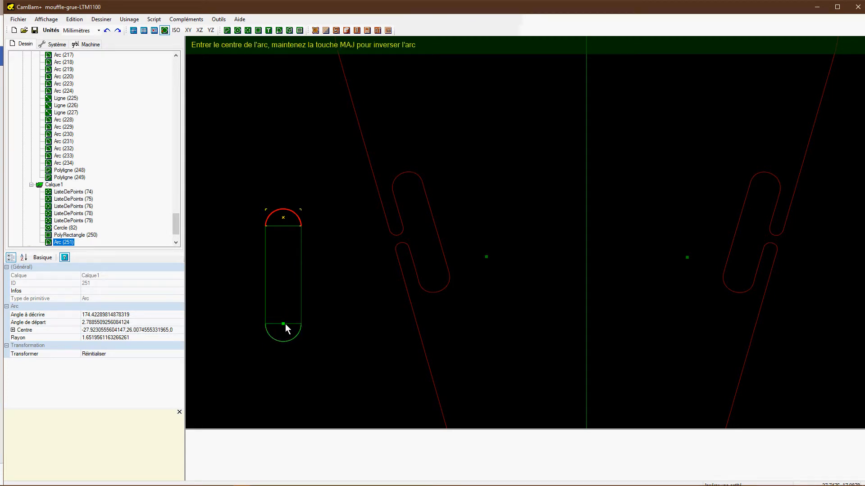
pyautogui.click(285, 323)
pyautogui.press('Escape')
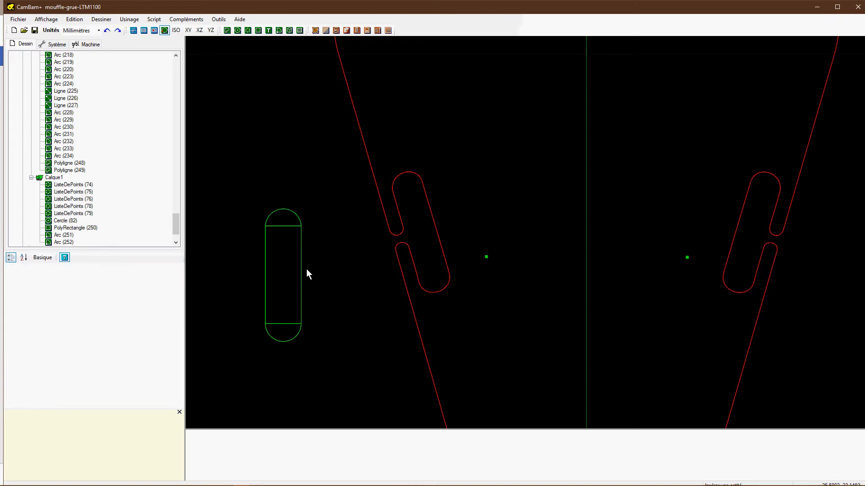
# Break the rectangle and its two end arcs at their intersections with a tolerance of 0.001.
pyautogui.click(300, 276)
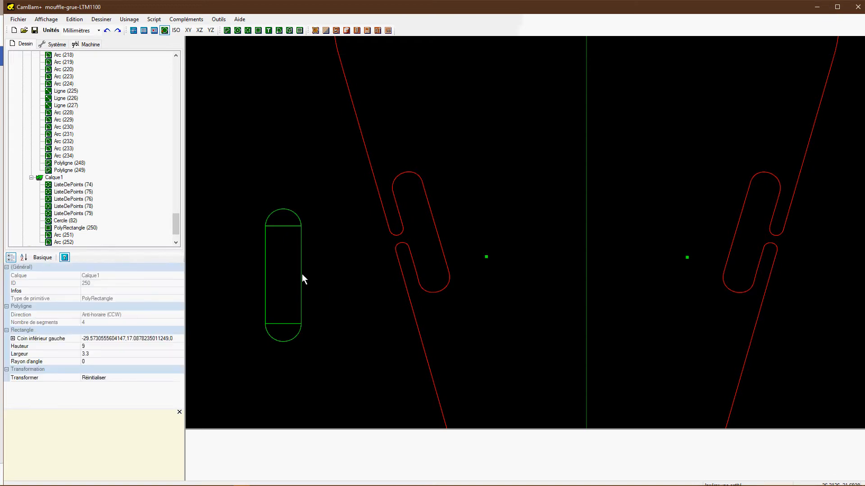
pyautogui.keyDown('ctrl'); pyautogui.click(301, 222); pyautogui.keyUp('ctrl')
pyautogui.keyDown('ctrl'); pyautogui.click(296, 334); pyautogui.keyUp('ctrl')
pyautogui.click(328, 293)
pyautogui.moveTo(332, 173); pyautogui.dragTo(255, 365)
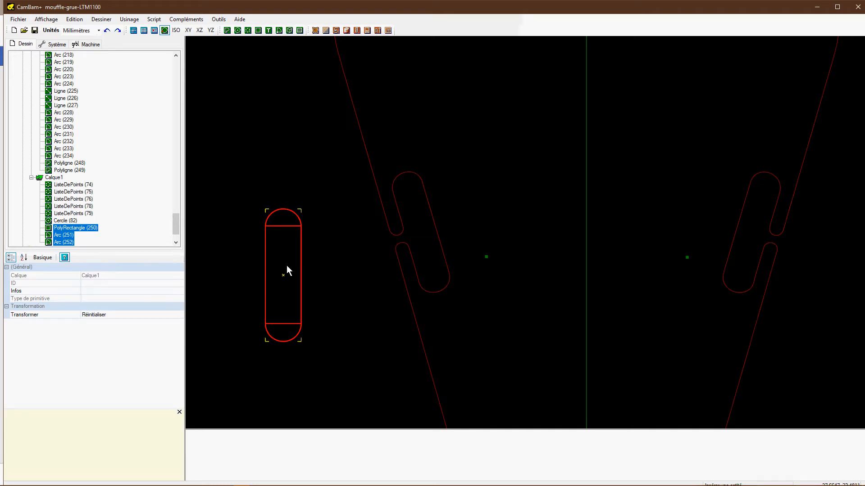
pyautogui.press('j')
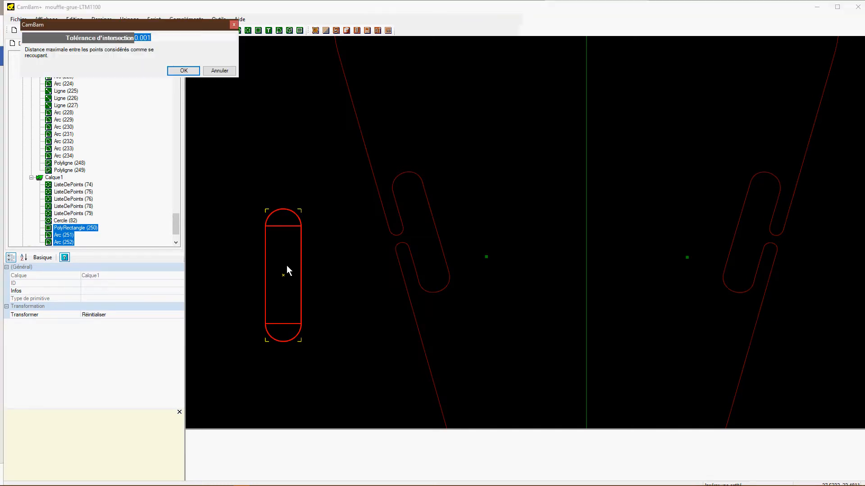
pyautogui.click(182, 71)
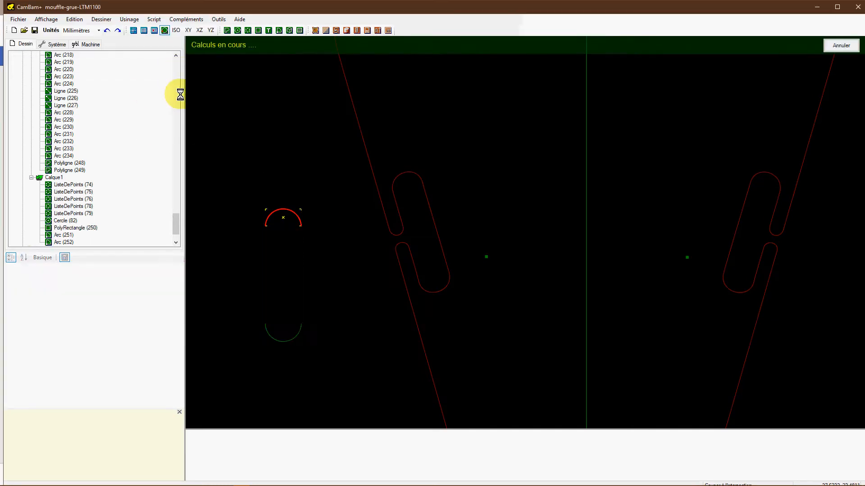
pyautogui.click(293, 228)
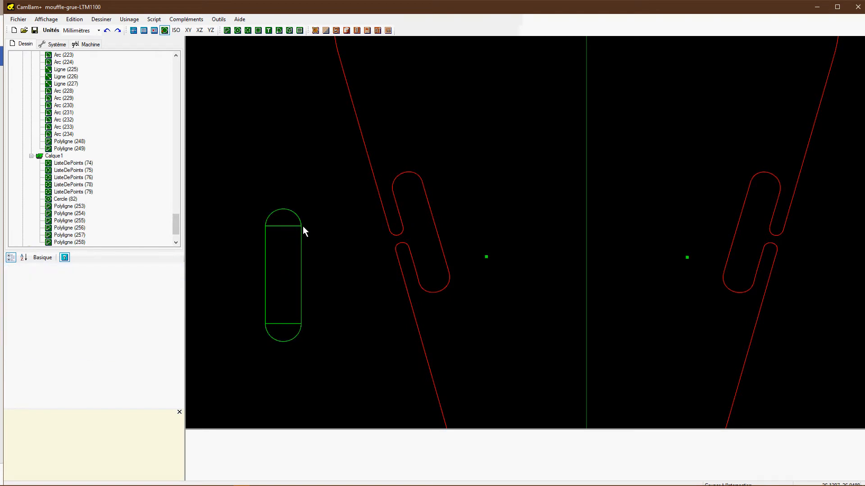
# Delete the two straight cross lines inside the new slot shape, leaving only its outer contour.
pyautogui.doubleClick(281, 226)
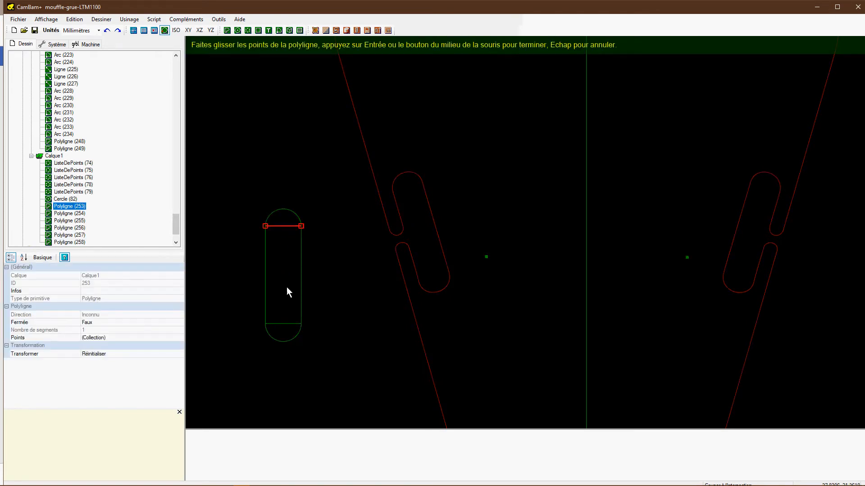
pyautogui.keyDown('ctrl'); pyautogui.click(283, 323); pyautogui.keyUp('ctrl')
pyautogui.press('Delete')
pyautogui.press('Return')
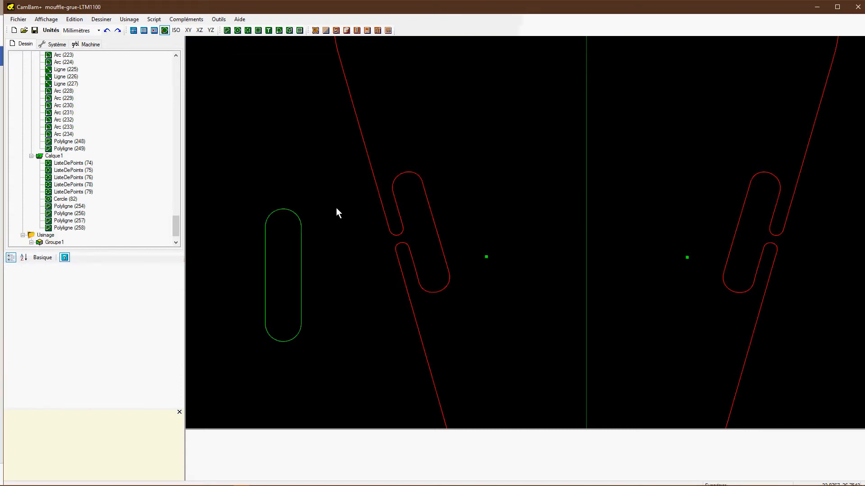
# Move the new slot contour from its upper arc centre onto the upper arc centre of the part's left slot.
pyautogui.moveTo(319, 188); pyautogui.dragTo(250, 409)
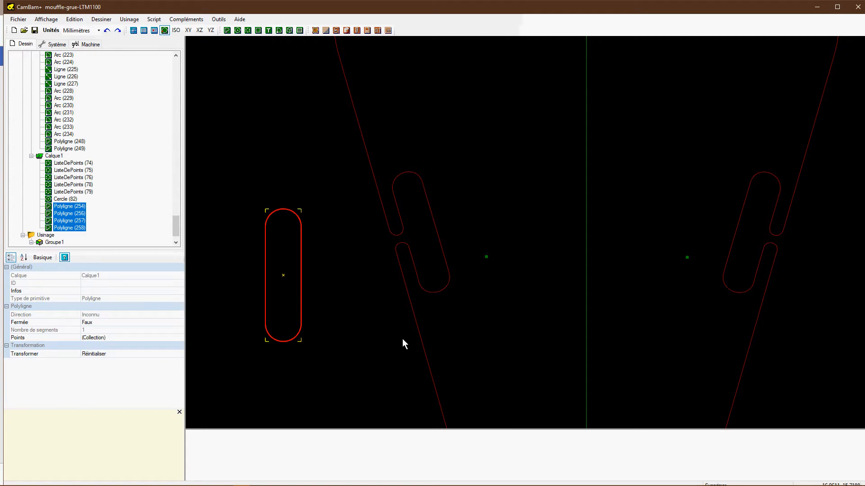
pyautogui.hotkey('ctrl', 'm')
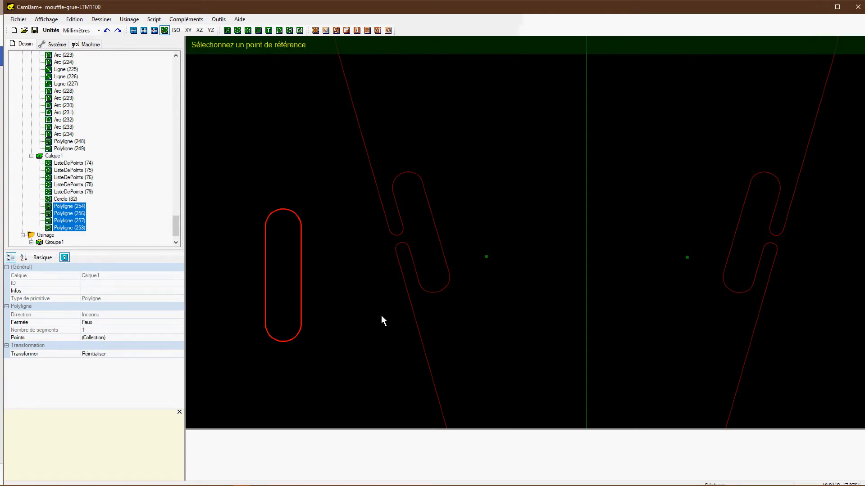
pyautogui.click(282, 225)
pyautogui.click(407, 182)
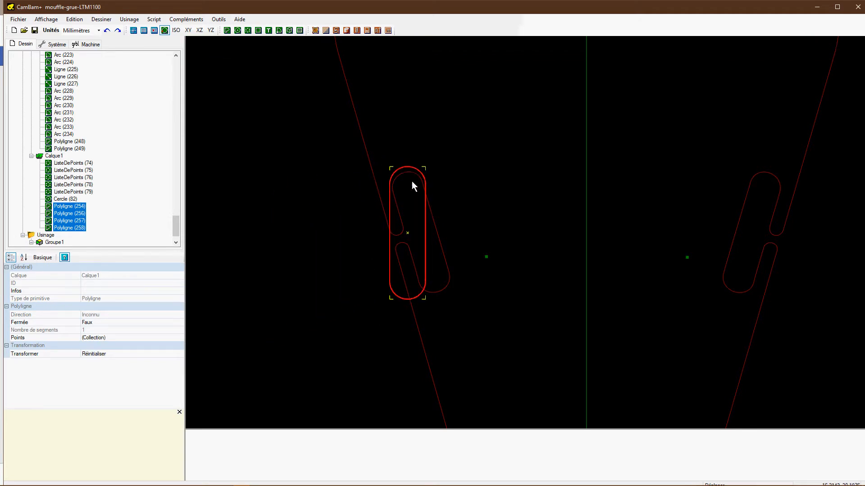
# Rotate the new slot contour about 16° around its upper arc centre and shift it slightly down to centre it over the original slot.
pyautogui.hotkey('ctrl', 'r')
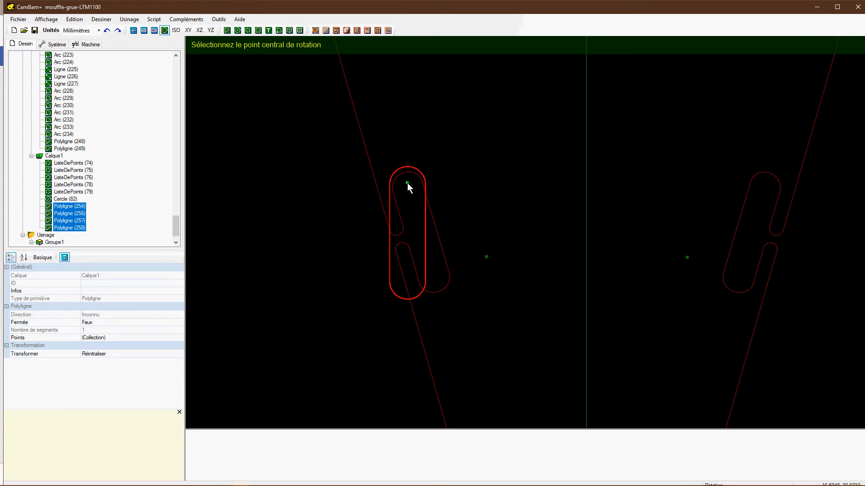
pyautogui.click(407, 182)
pyautogui.click(403, 312)
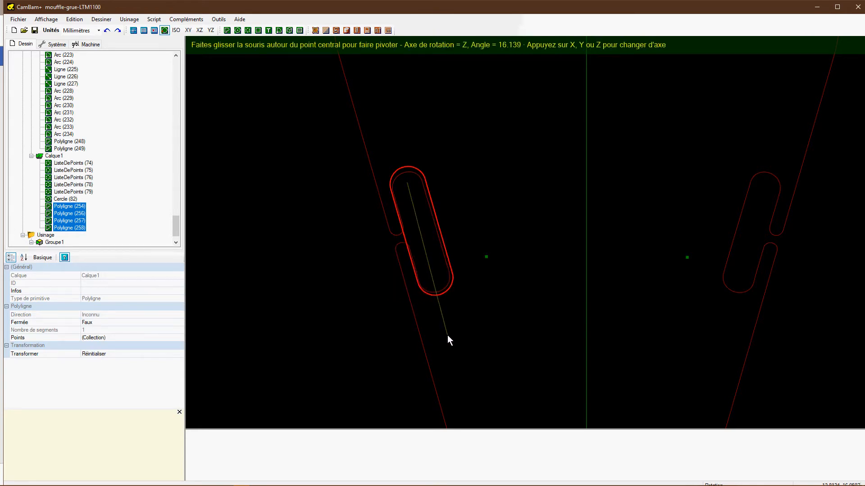
pyautogui.click(448, 336)
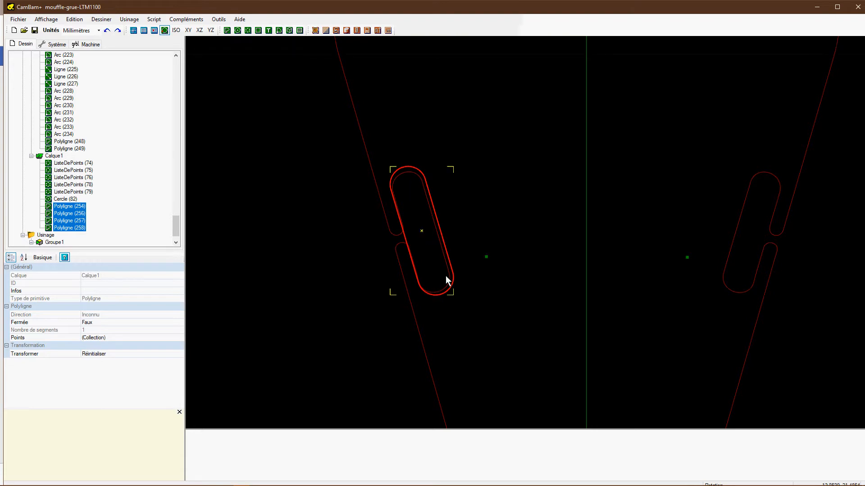
pyautogui.hotkey('ctrl', 'm')
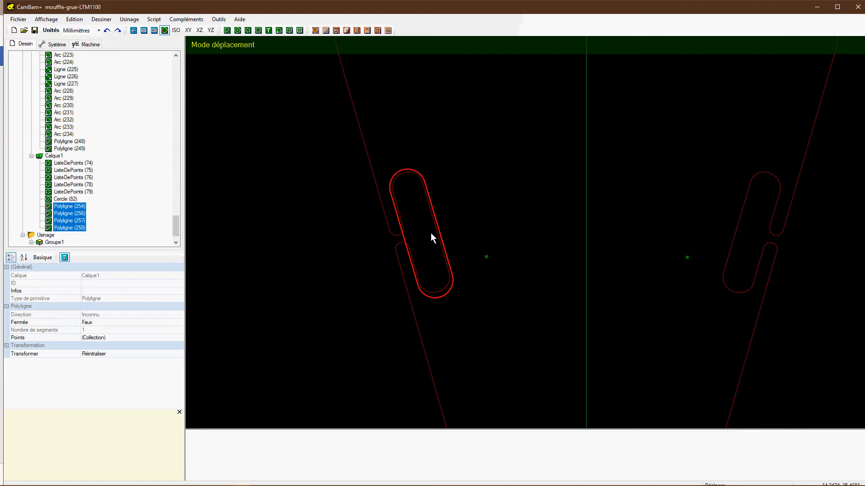
pyautogui.click(430, 232)
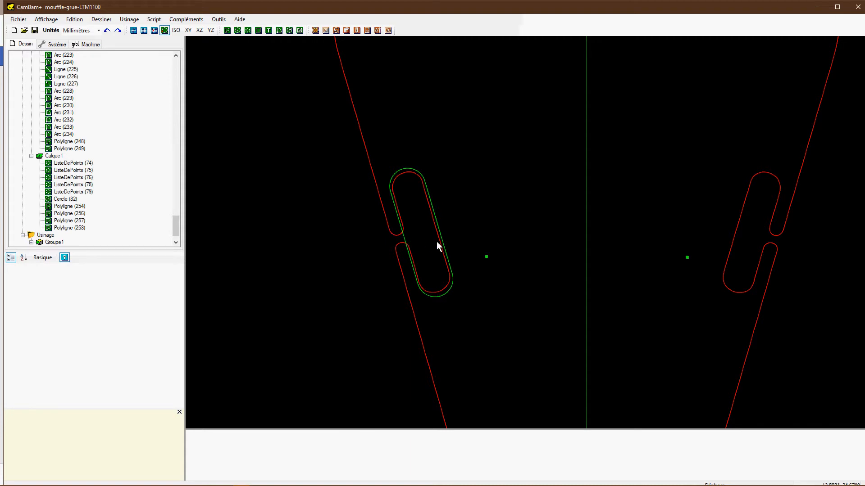
# Measure the wall between the new slot contour and the part's outer edge at the left slot.
pyautogui.press('m')
pyautogui.click(402, 222)
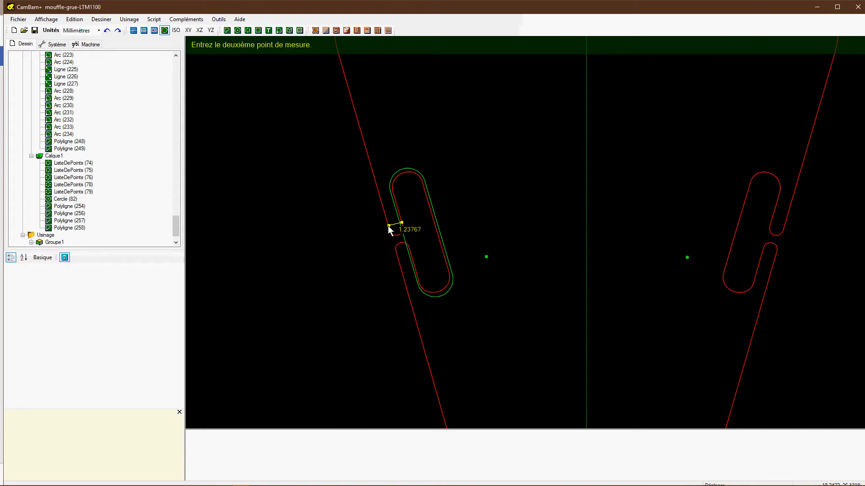
pyautogui.click(388, 225)
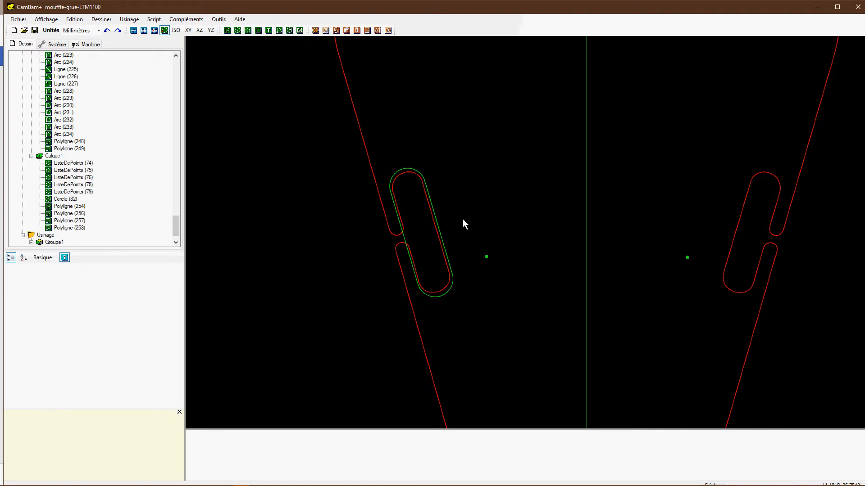
# Delete the small rounded ends of the original left slot's opening together with the line pieces around them.
pyautogui.click(399, 243)
pyautogui.click(414, 239)
pyautogui.moveTo(414, 239); pyautogui.dragTo(372, 268)
pyautogui.press('Delete')
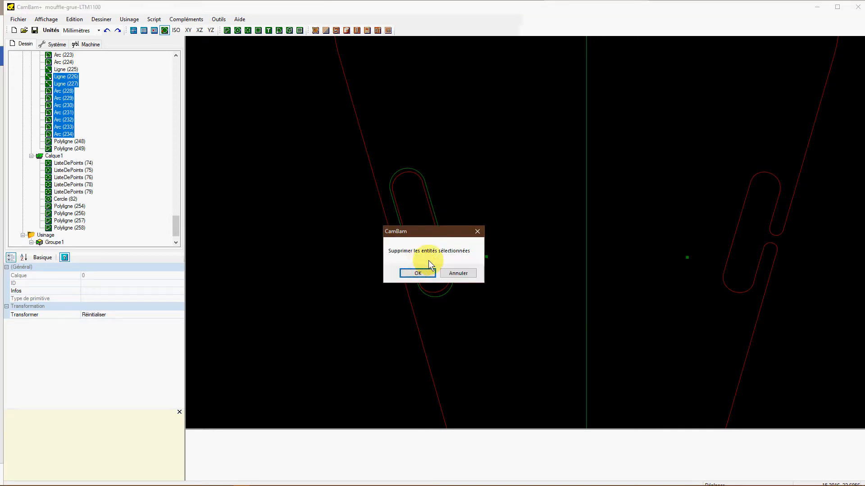
pyautogui.press('Return')
pyautogui.moveTo(407, 210); pyautogui.dragTo(377, 259)
pyautogui.press('Delete')
pyautogui.click(412, 273)
pyautogui.click(493, 226)
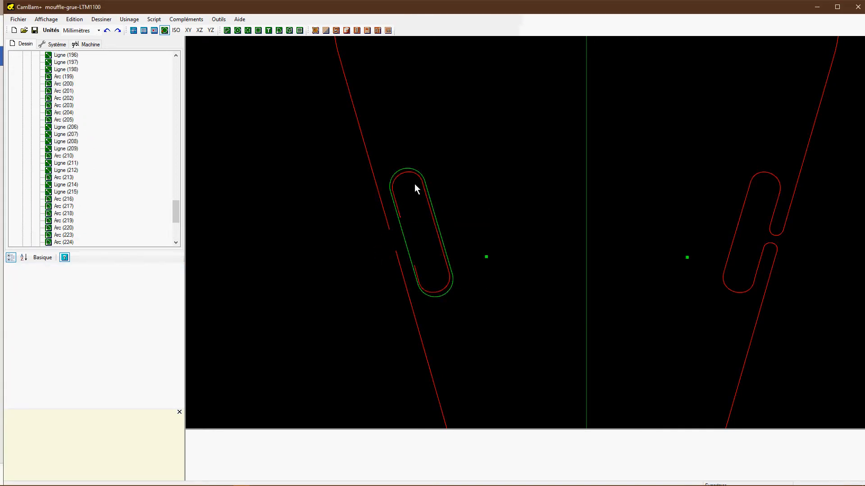
# Draw a rectangle about 6.06 mm wide outside the part beside the left slot and set its height to 3.3 mm.
pyautogui.click(258, 31)
pyautogui.click(291, 240)
pyautogui.click(356, 272)
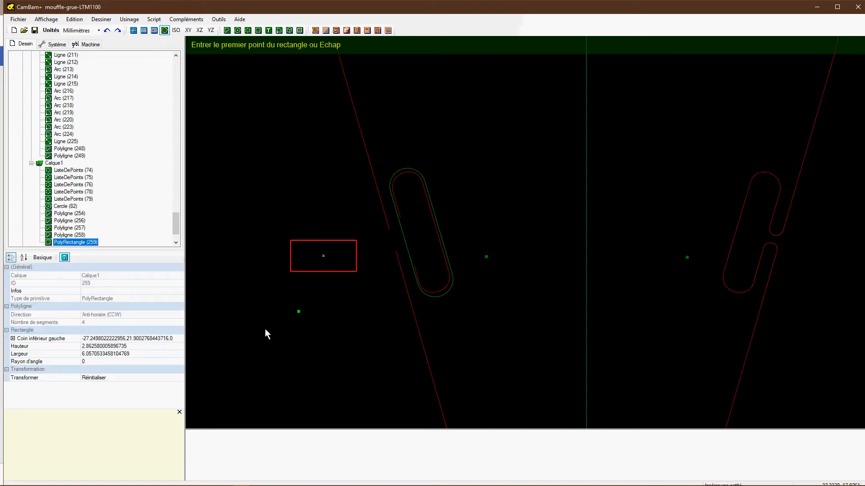
pyautogui.click(133, 354)
pyautogui.click(131, 346)
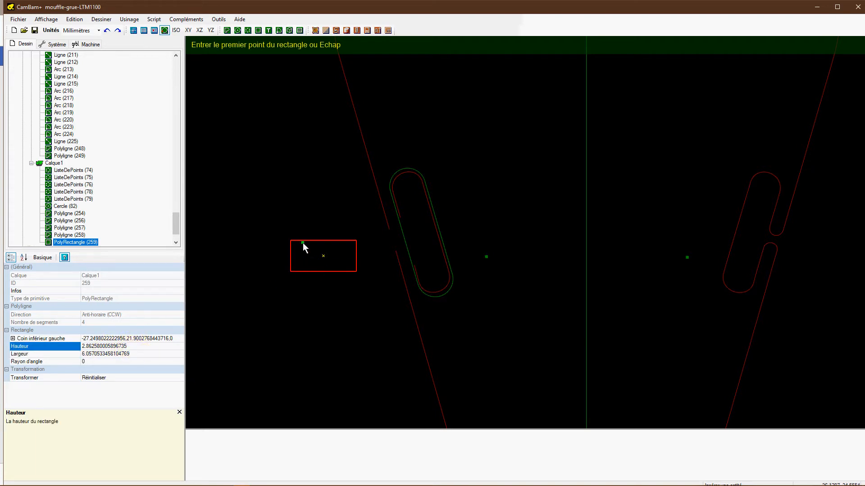
pyautogui.moveTo(130, 349); pyautogui.dragTo(80, 343)
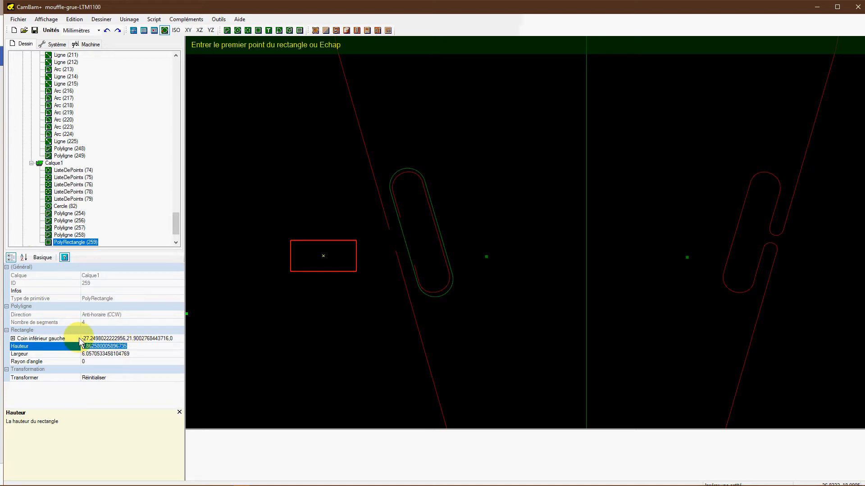
pyautogui.write('3.3')
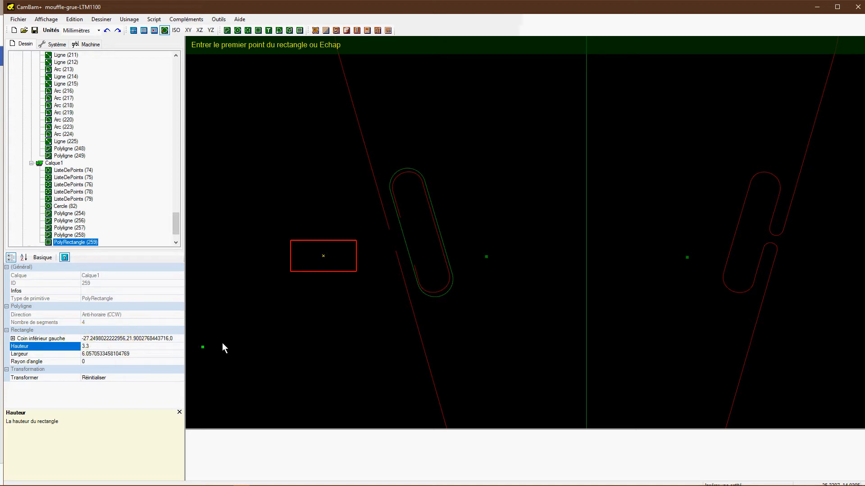
pyautogui.press('Return')
pyautogui.press('Escape')
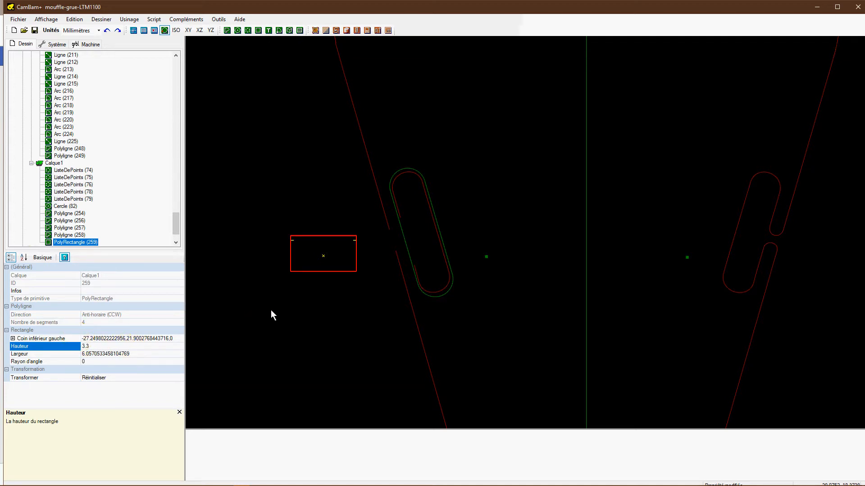
pyautogui.press('Escape')
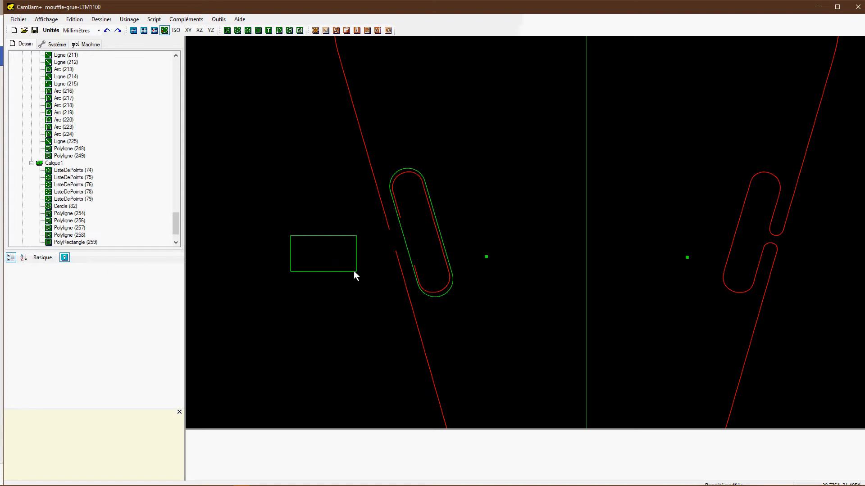
# Move the rectangle by its centre onto the middle of the new left slot's outer straight side.
pyautogui.click(342, 272)
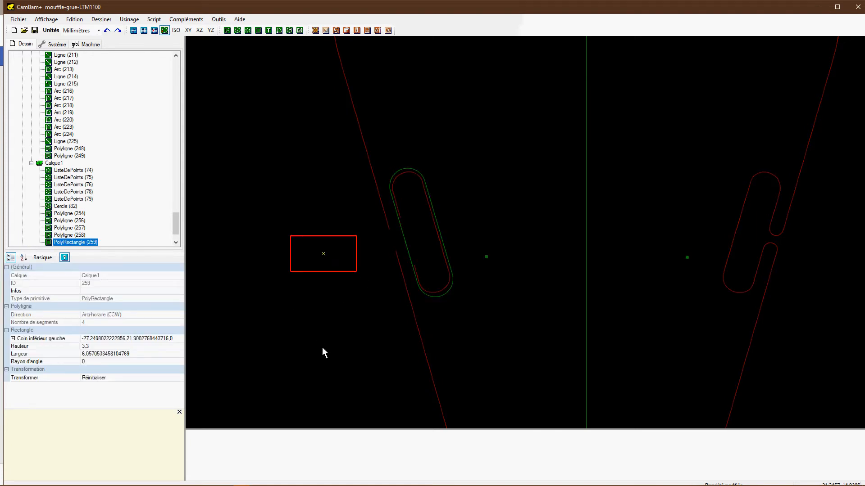
pyautogui.hotkey('ctrl', 'm')
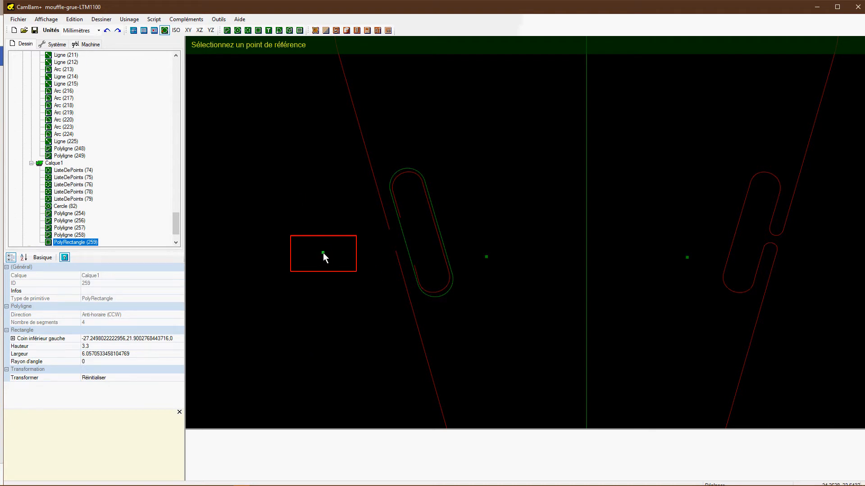
pyautogui.click(323, 253)
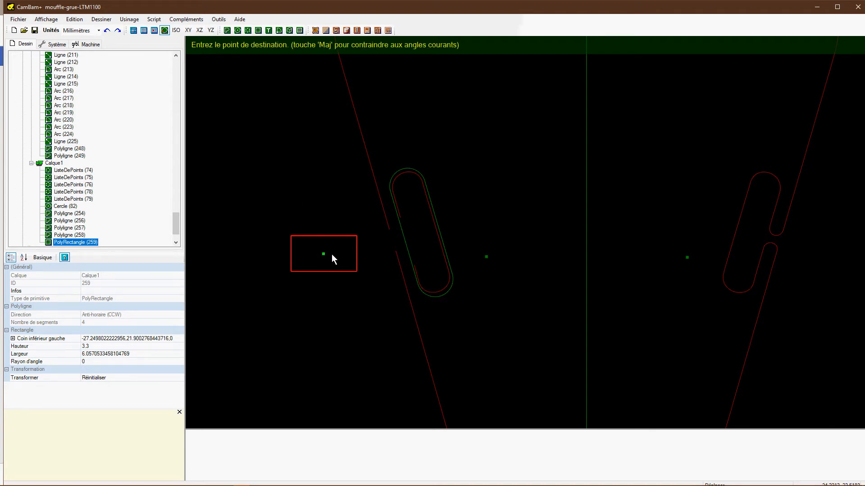
pyautogui.click(404, 236)
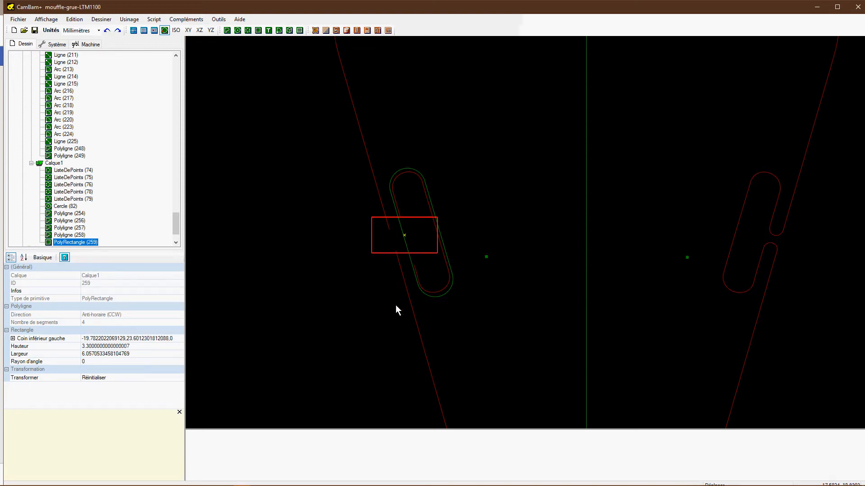
# Rotate the rectangle about 16.65° around its centre and shift it slightly down to line up with the slot opening.
pyautogui.hotkey('ctrl', 'r')
pyautogui.click(404, 235)
pyautogui.click(490, 236)
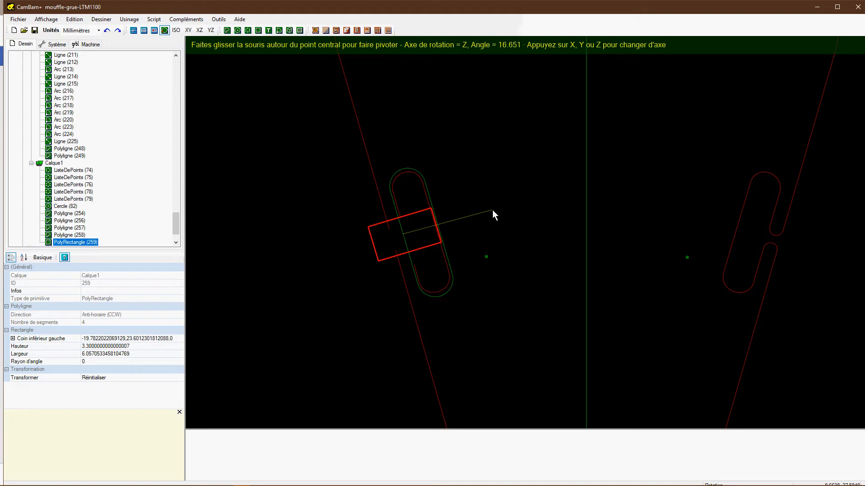
pyautogui.click(493, 215)
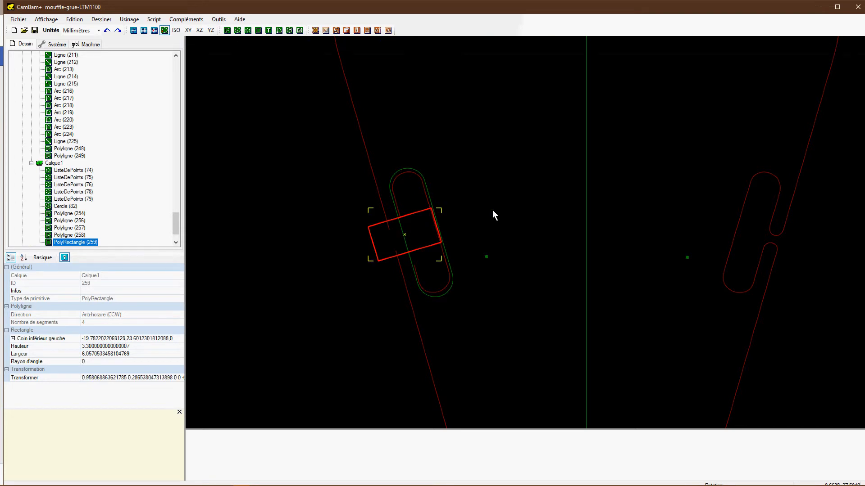
pyautogui.click(460, 218)
pyautogui.click(406, 222)
pyautogui.keyDown('shift'); pyautogui.moveTo(416, 230); pyautogui.dragTo(414, 232); pyautogui.keyUp('shift')
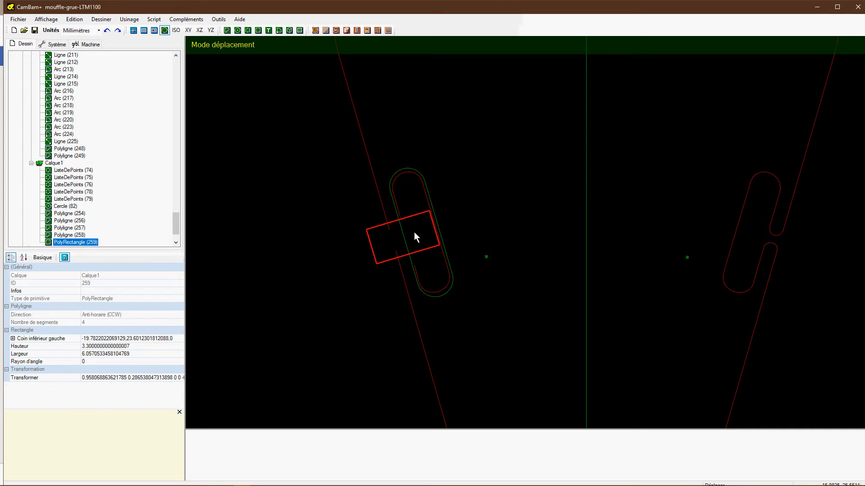
pyautogui.click(477, 216)
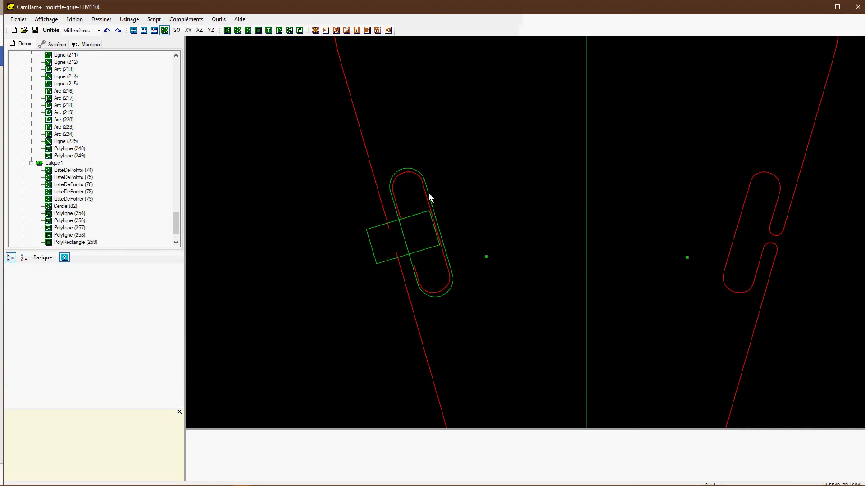
# Break the rectangle, the slot's outer straight side and the adjoining part outline at their intersections with a tolerance of 0.001.
pyautogui.click(428, 192)
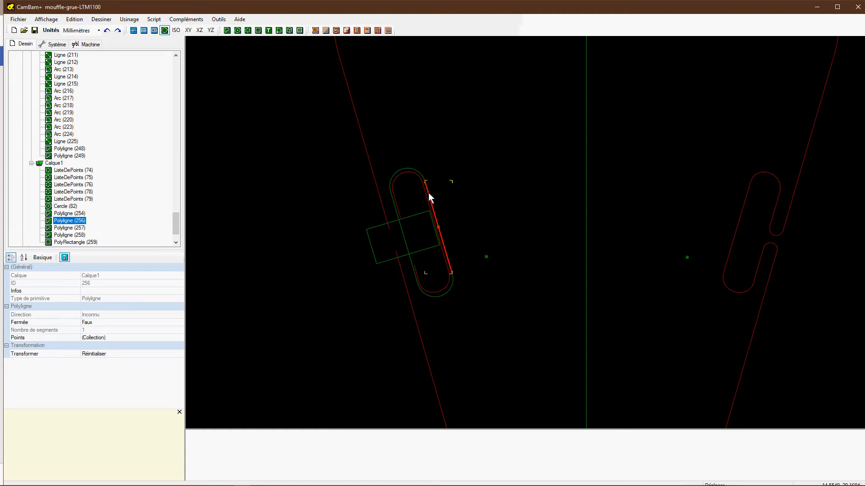
pyautogui.click(395, 210)
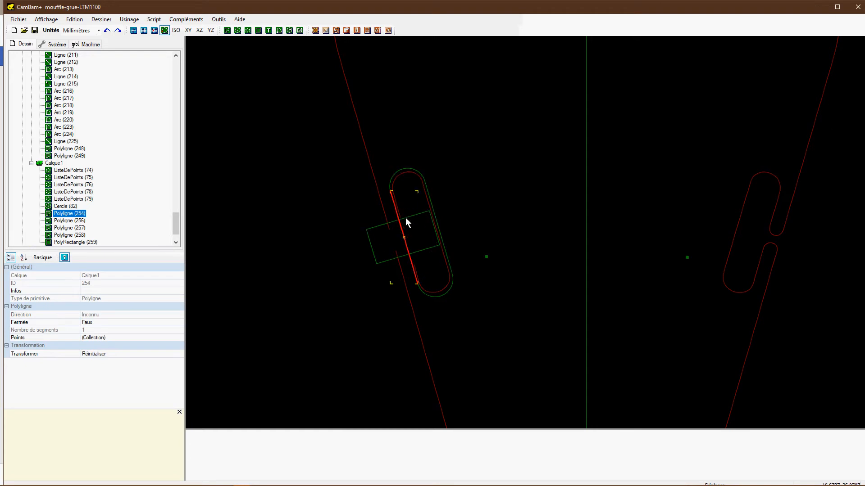
pyautogui.keyDown('ctrl'); pyautogui.click(405, 217); pyautogui.keyUp('ctrl')
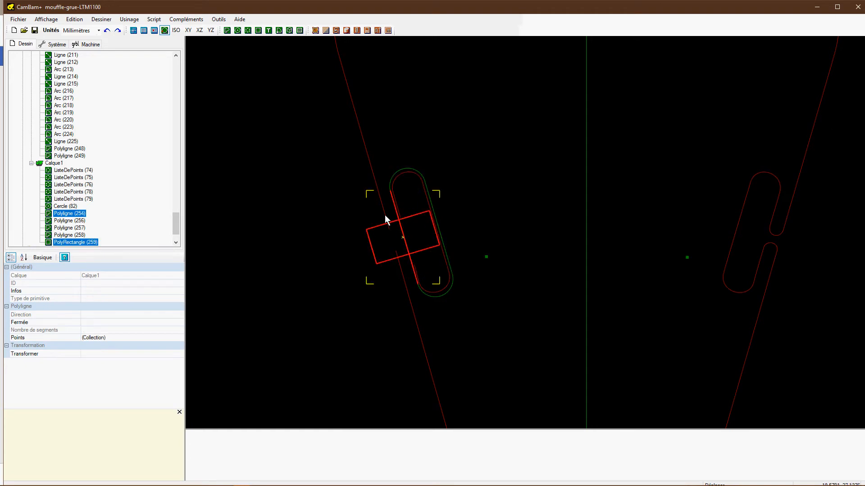
pyautogui.keyDown('ctrl'); pyautogui.click(385, 214); pyautogui.keyUp('ctrl')
pyautogui.keyDown('ctrl'); pyautogui.click(396, 255); pyautogui.keyUp('ctrl')
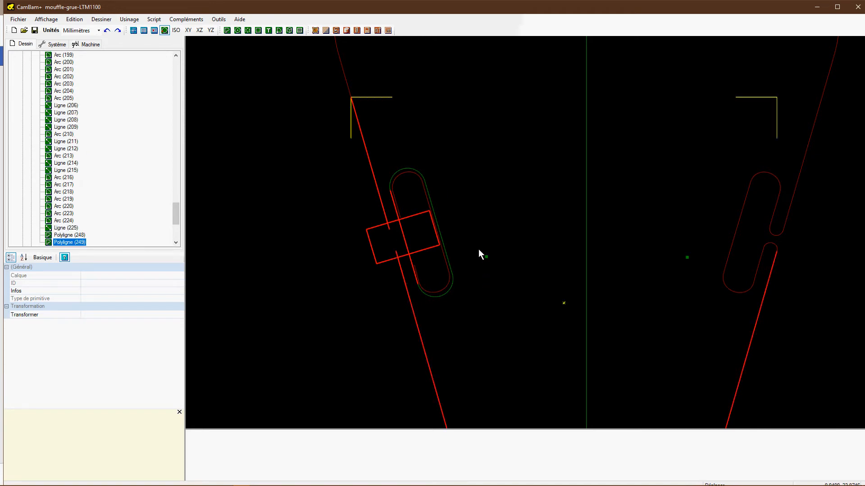
pyautogui.hotkey('ctrl', 'b')
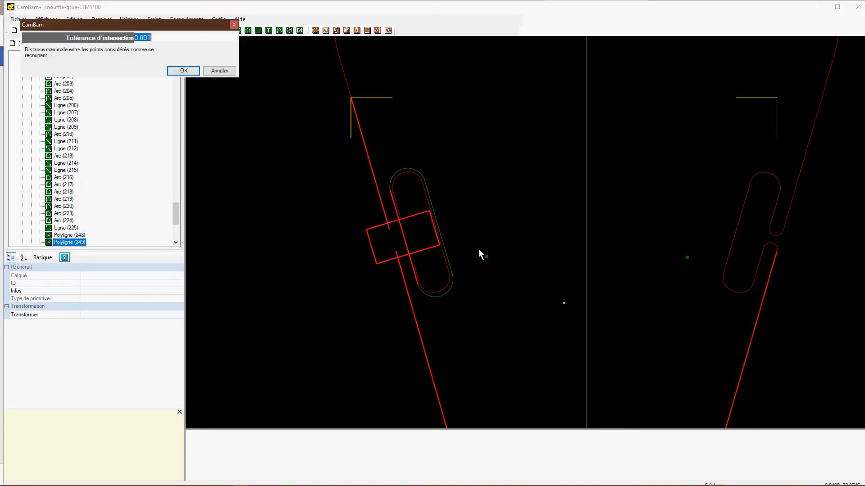
pyautogui.click(183, 71)
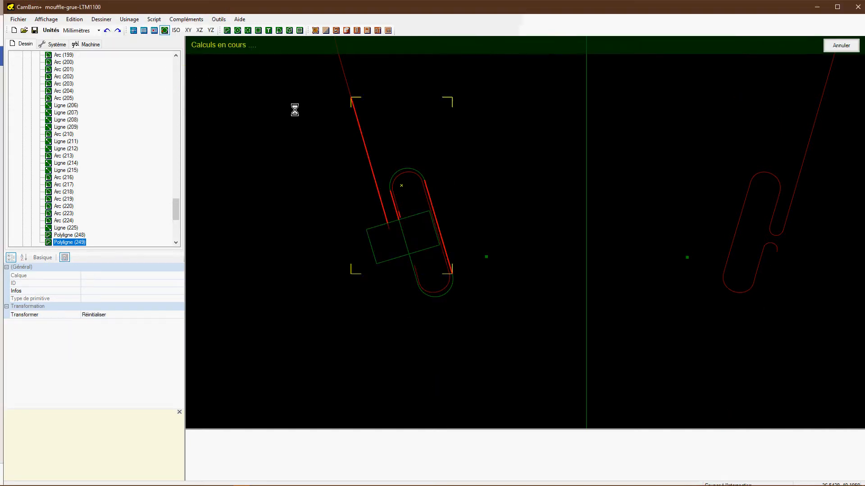
# Delete the rectangle pieces inside the slot and outside the part, plus the line pieces across the opening, leaving its two short edges.
pyautogui.click(411, 223)
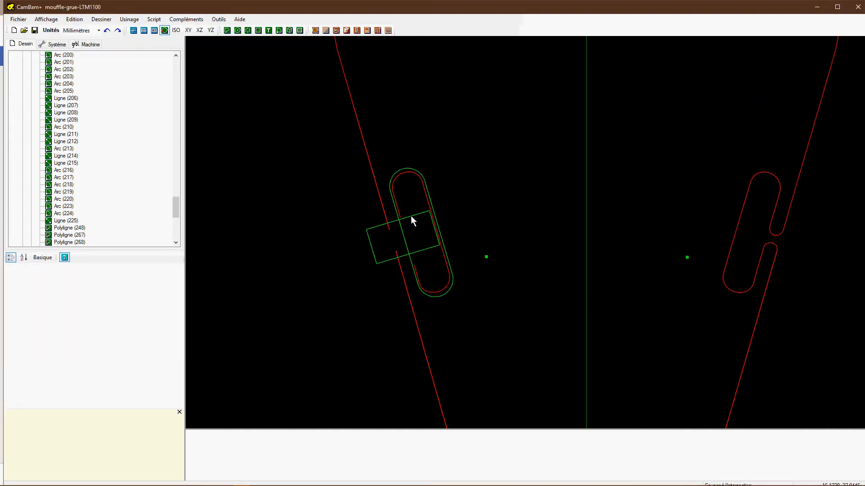
pyautogui.click(411, 217)
pyautogui.keyDown('ctrl'); pyautogui.click(405, 235); pyautogui.keyUp('ctrl')
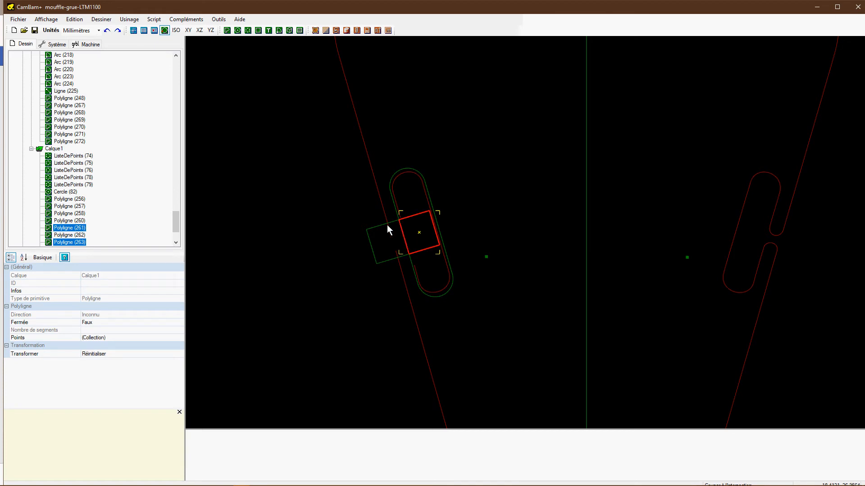
pyautogui.keyDown('ctrl'); pyautogui.click(385, 231); pyautogui.keyUp('ctrl')
pyautogui.keyDown('ctrl'); pyautogui.click(377, 225); pyautogui.keyUp('ctrl')
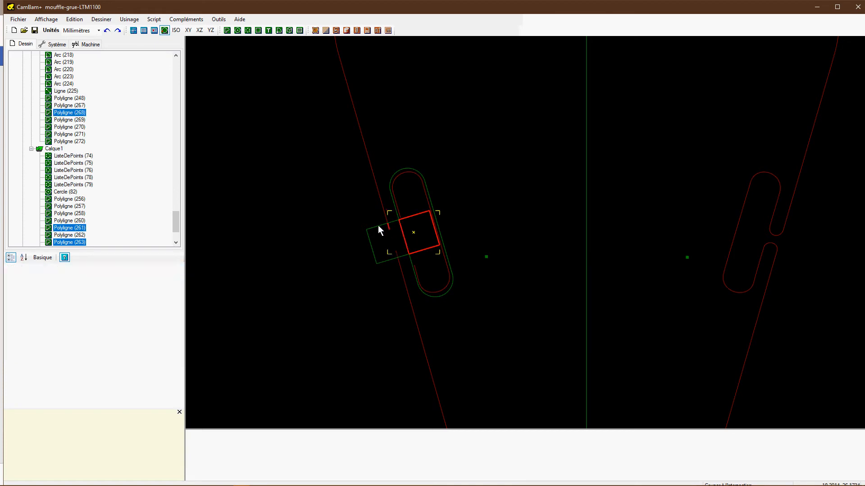
pyautogui.keyDown('ctrl'); pyautogui.click(397, 255); pyautogui.keyUp('ctrl')
pyautogui.press('Delete')
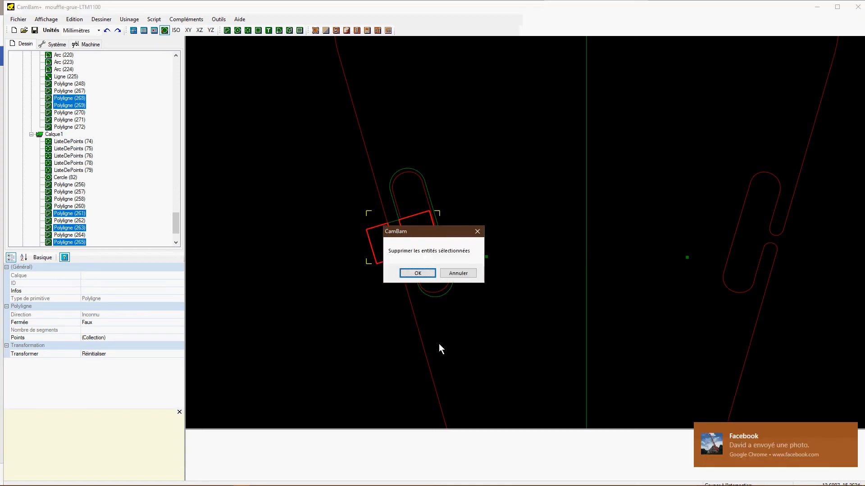
pyautogui.press('Return')
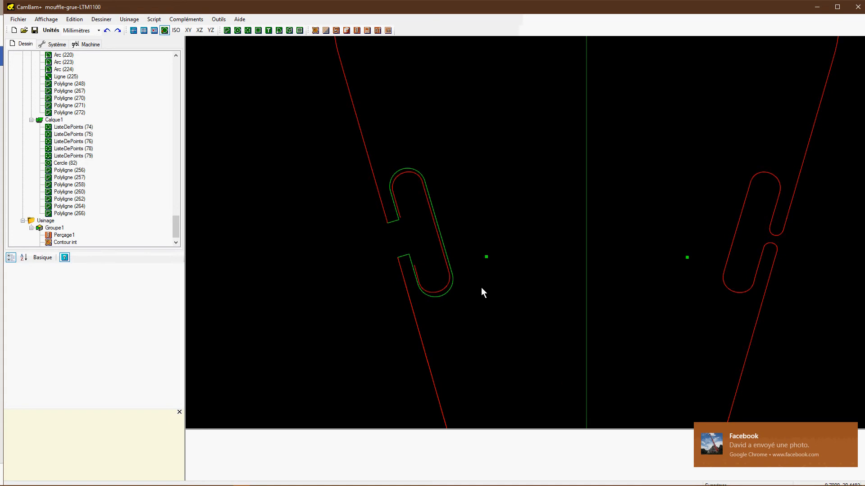
# Check the chain of segments running from the lower outline around the new left slot to the upper outline by selecting them in order.
pyautogui.click(403, 285)
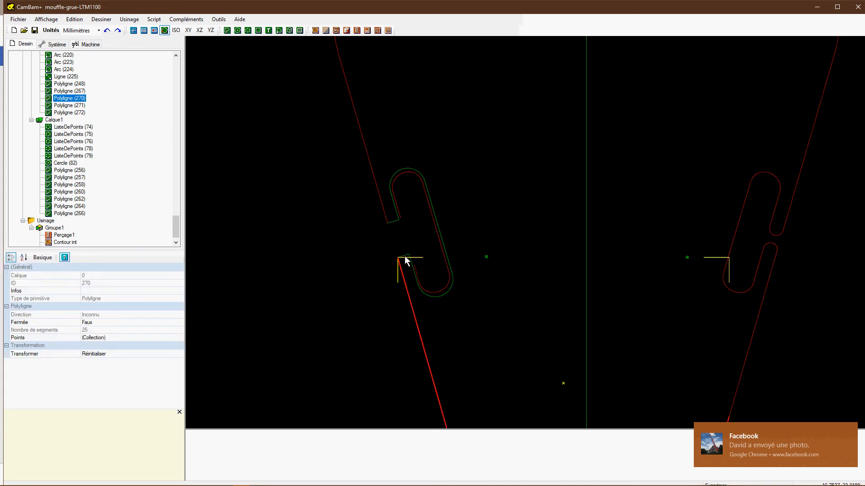
pyautogui.keyDown('ctrl'); pyautogui.click(407, 256); pyautogui.keyUp('ctrl')
pyautogui.keyDown('ctrl'); pyautogui.click(410, 256); pyautogui.keyUp('ctrl')
pyautogui.keyDown('ctrl'); pyautogui.click(417, 288); pyautogui.keyUp('ctrl')
pyautogui.keyDown('ctrl'); pyautogui.click(428, 184); pyautogui.keyUp('ctrl')
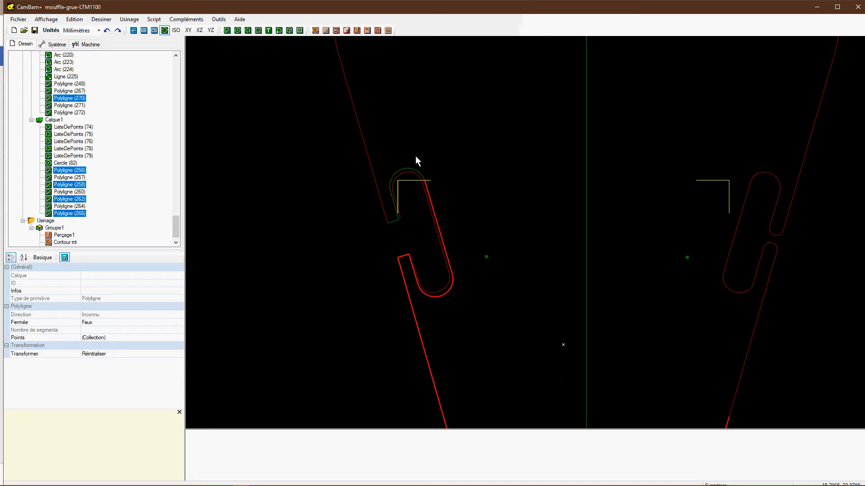
pyautogui.keyDown('ctrl'); pyautogui.click(410, 173); pyautogui.keyUp('ctrl')
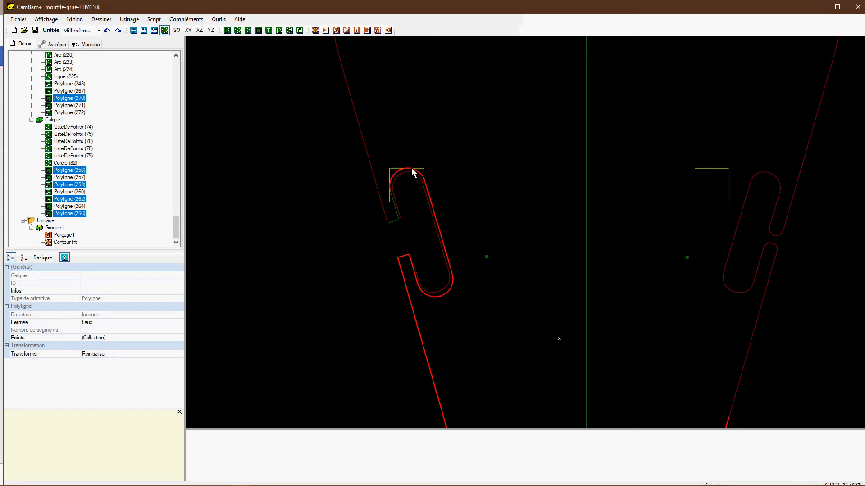
pyautogui.keyDown('ctrl'); pyautogui.click(397, 218); pyautogui.keyUp('ctrl')
pyautogui.keyDown('ctrl'); pyautogui.click(396, 220); pyautogui.keyUp('ctrl')
pyautogui.keyDown('ctrl'); pyautogui.click(385, 217); pyautogui.keyUp('ctrl')
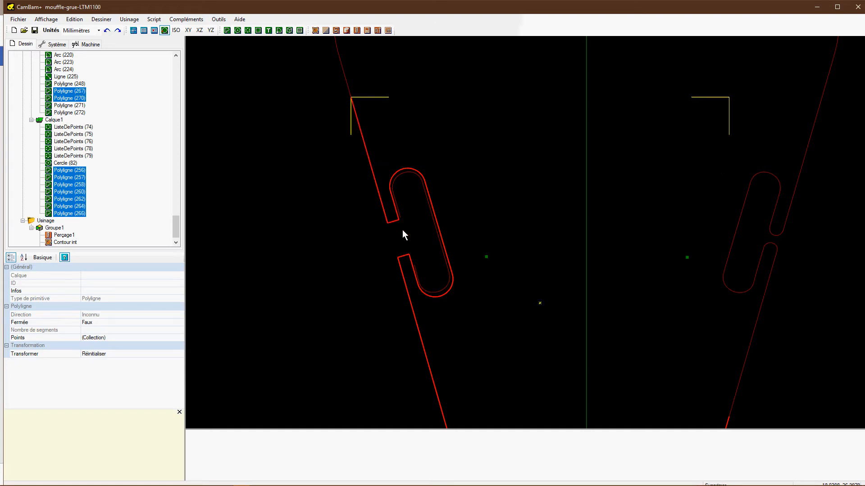
pyautogui.click(512, 247)
pyautogui.scroll(-3, 525, 193)
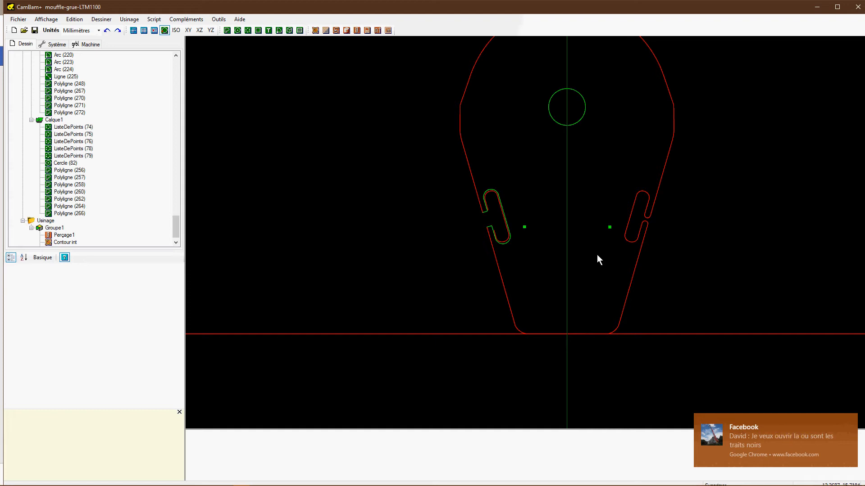
pyautogui.scroll(3, 512, 210)
pyautogui.scroll(2, 512, 206)
pyautogui.scroll(-3, 680, 253)
pyautogui.scroll(2, 645, 250)
pyautogui.scroll(-3, 596, 217)
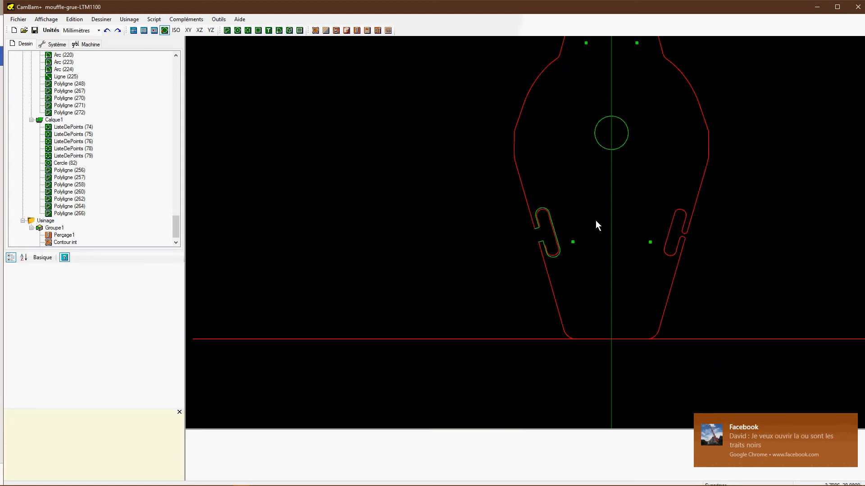
# Turn on snapping to the grid.
pyautogui.click(46, 19)
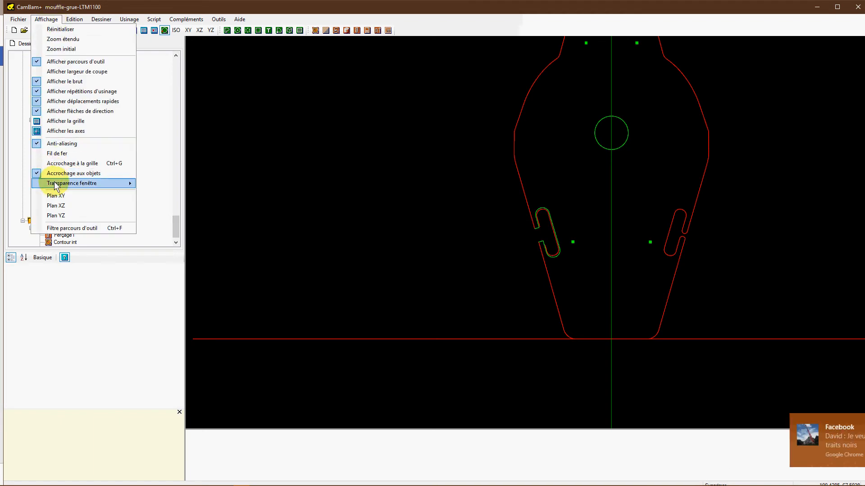
pyautogui.click(55, 165)
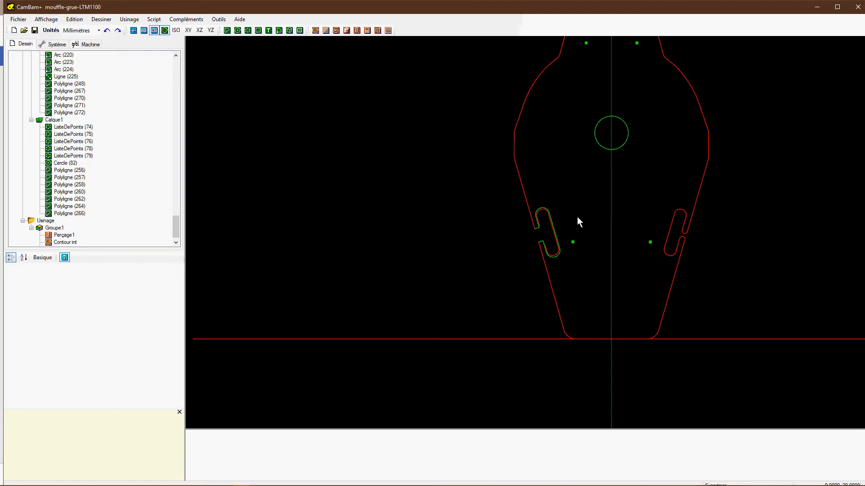
# Delete the old inner outline of the left slot, leaving out of the selection the new wider slot around it.
pyautogui.moveTo(564, 200); pyautogui.dragTo(531, 274)
pyautogui.scroll(6, 557, 262)
pyautogui.click(557, 263)
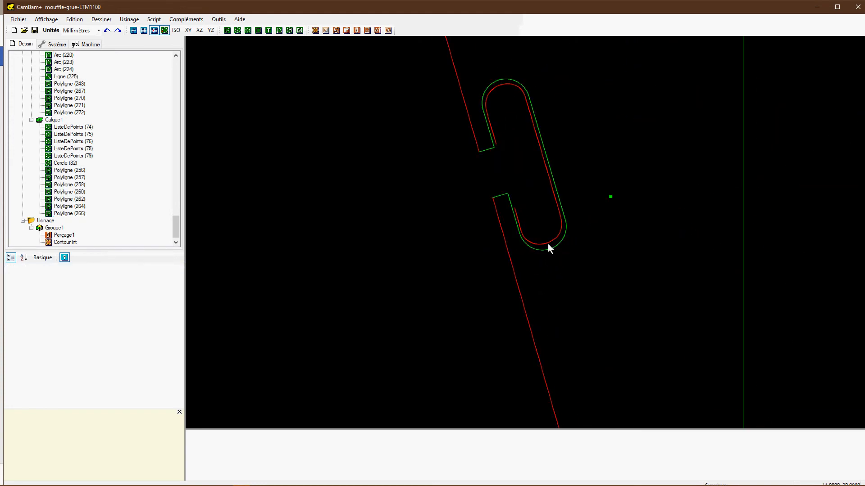
pyautogui.click(548, 244)
pyautogui.moveTo(580, 52); pyautogui.dragTo(472, 261)
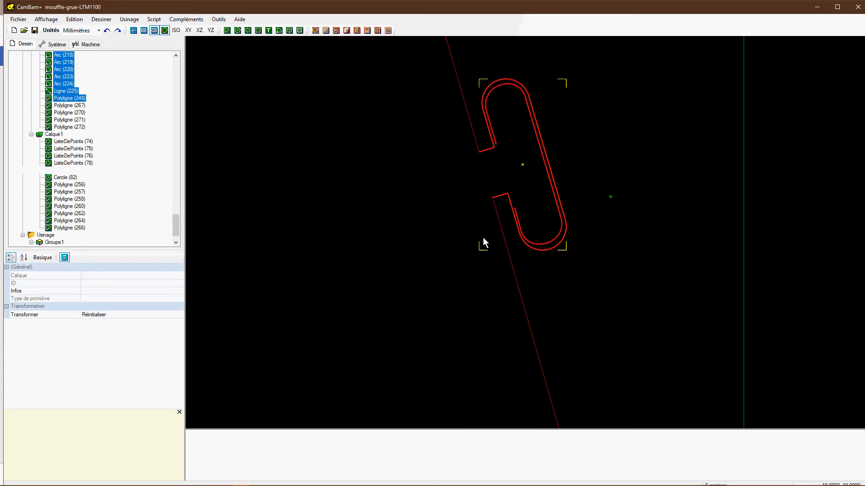
pyautogui.keyDown('ctrl'); pyautogui.doubleClick(487, 149); pyautogui.keyUp('ctrl')
pyautogui.press('Escape')
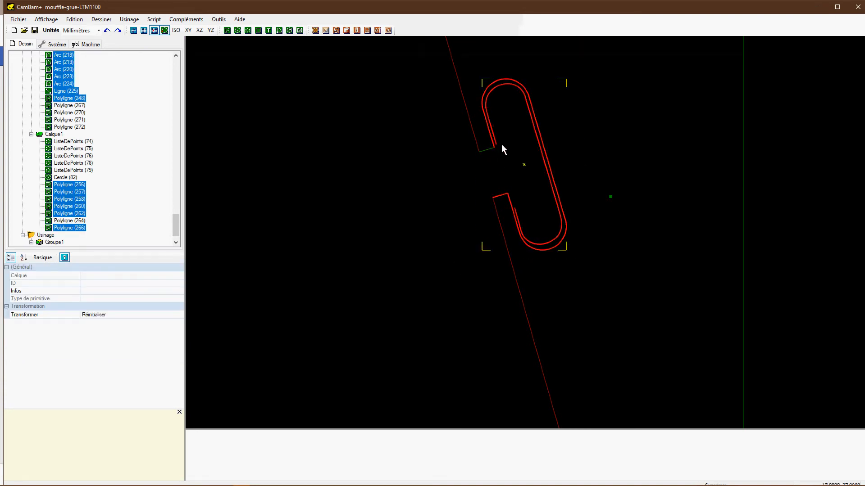
pyautogui.keyDown('ctrl'); pyautogui.click(493, 145); pyautogui.keyUp('ctrl')
pyautogui.keyDown('ctrl'); pyautogui.click(482, 97); pyautogui.keyUp('ctrl')
pyautogui.keyDown('ctrl'); pyautogui.click(531, 104); pyautogui.keyUp('ctrl')
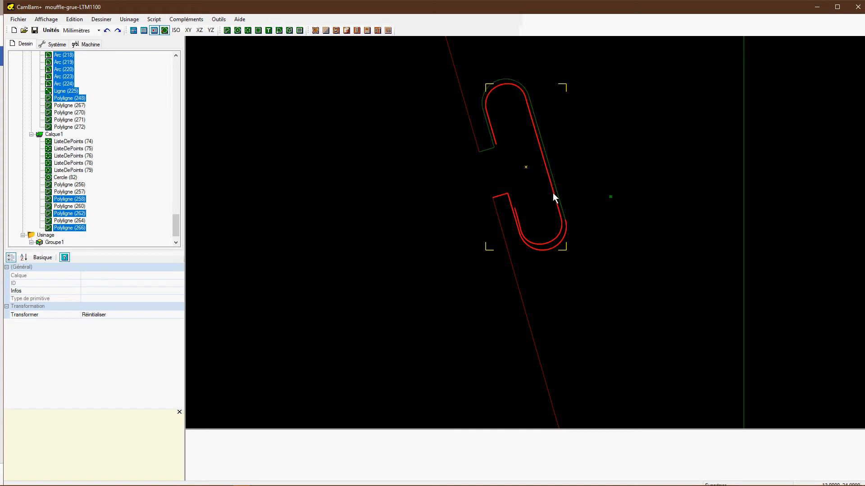
pyautogui.keyDown('ctrl'); pyautogui.click(560, 246); pyautogui.keyUp('ctrl')
pyautogui.keyDown('ctrl'); pyautogui.click(514, 220); pyautogui.keyUp('ctrl')
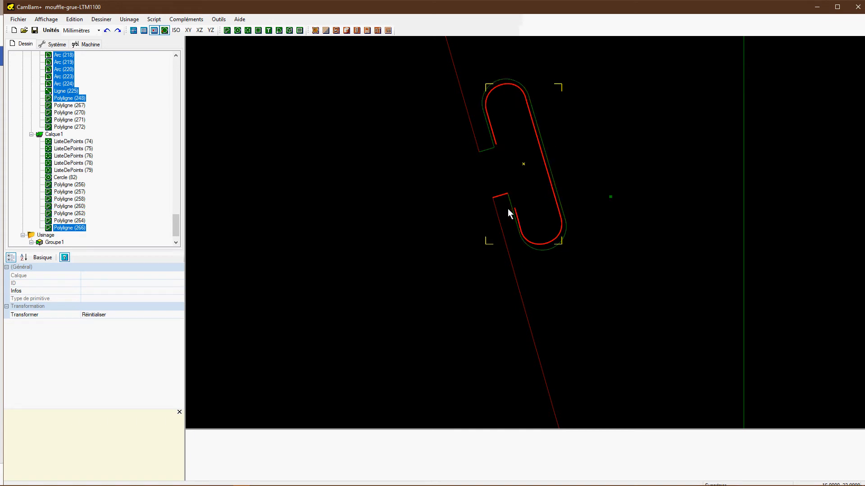
pyautogui.press('Delete')
pyautogui.press('Return')
# Mirror the new left slot's segments about the vertical axis, starting at the origin, to make a copy on the part's right side.
pyautogui.scroll(-3, 552, 135)
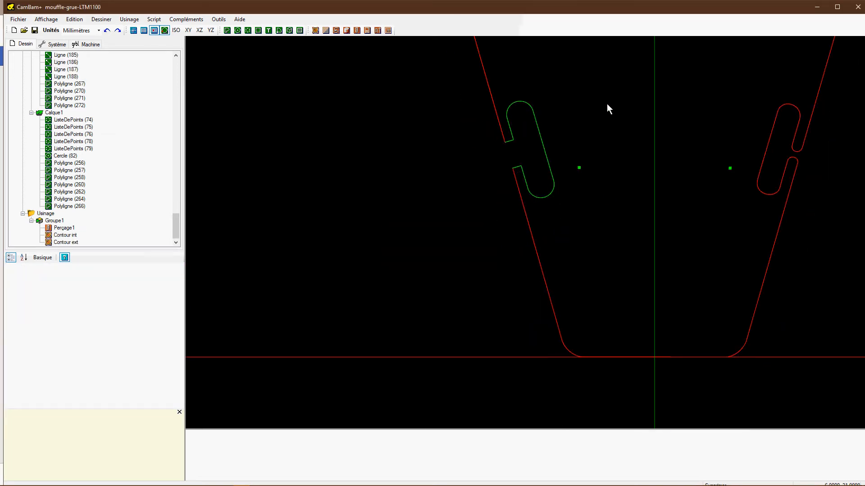
pyautogui.moveTo(557, 72); pyautogui.dragTo(491, 210)
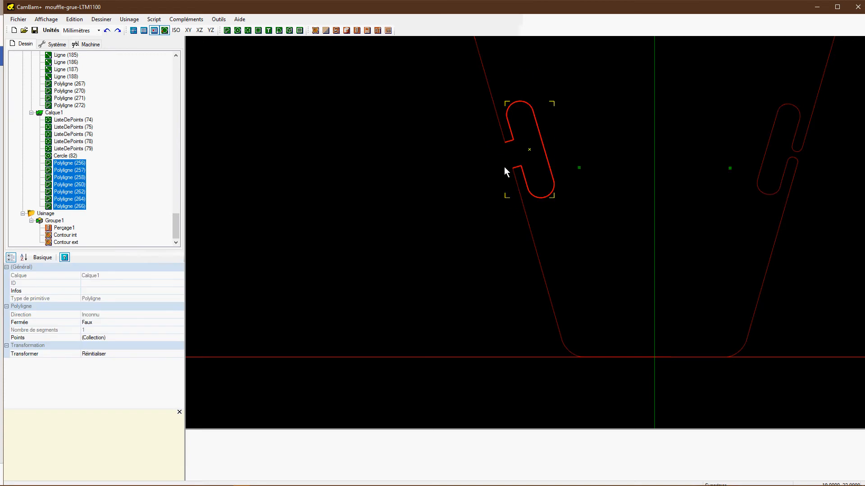
pyautogui.scroll(-5, 588, 157)
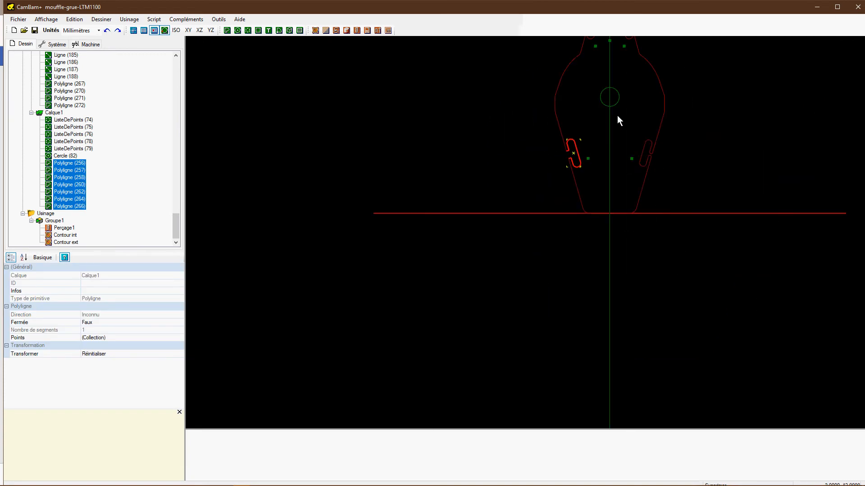
pyautogui.rightClick(619, 116)
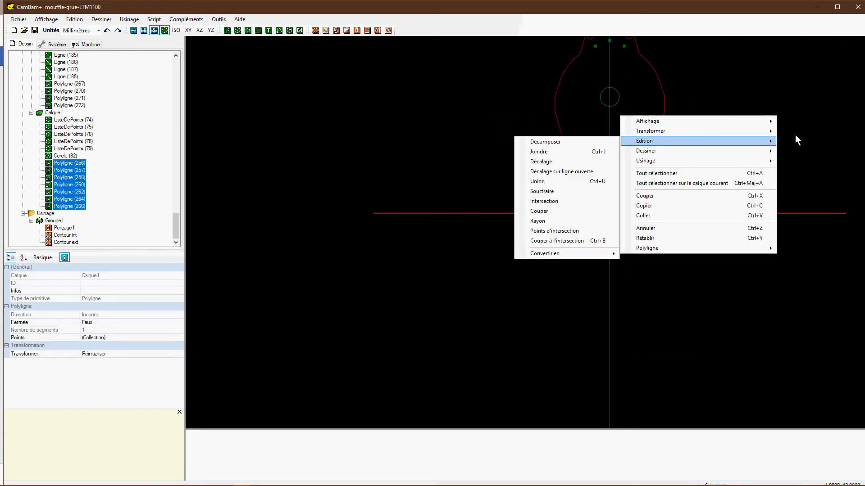
pyautogui.moveTo(631, 134)
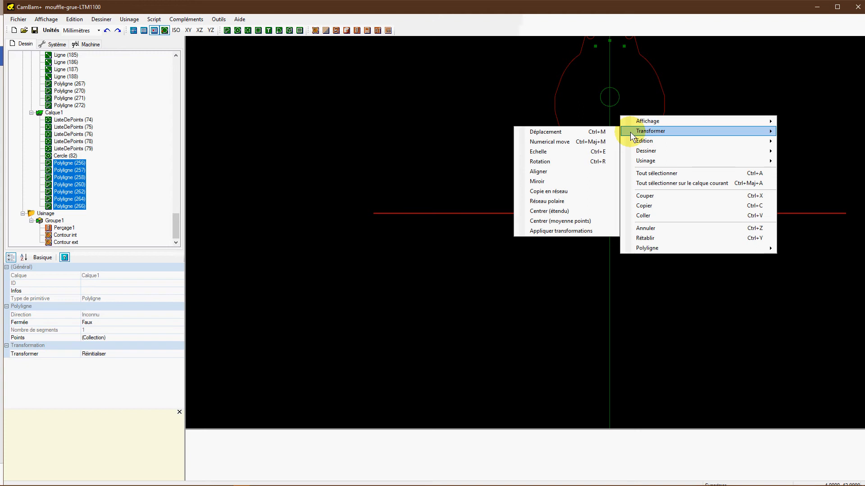
pyautogui.click(546, 181)
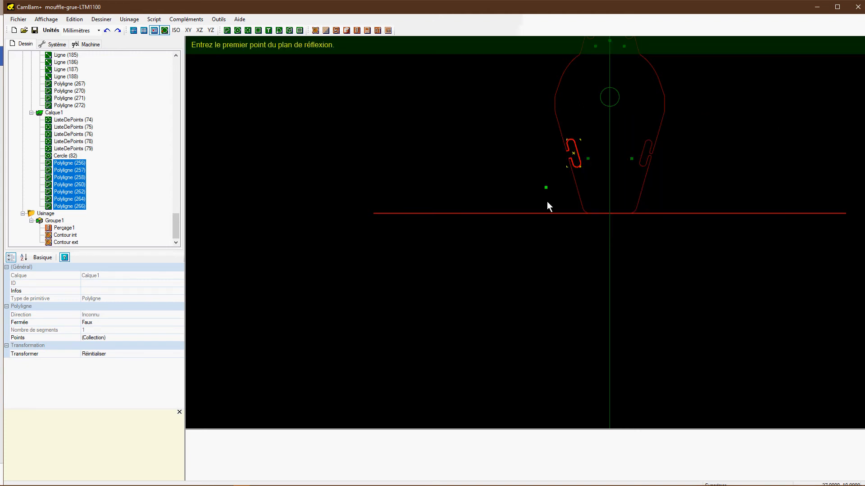
pyautogui.click(611, 214)
pyautogui.scroll(-3, 617, 123)
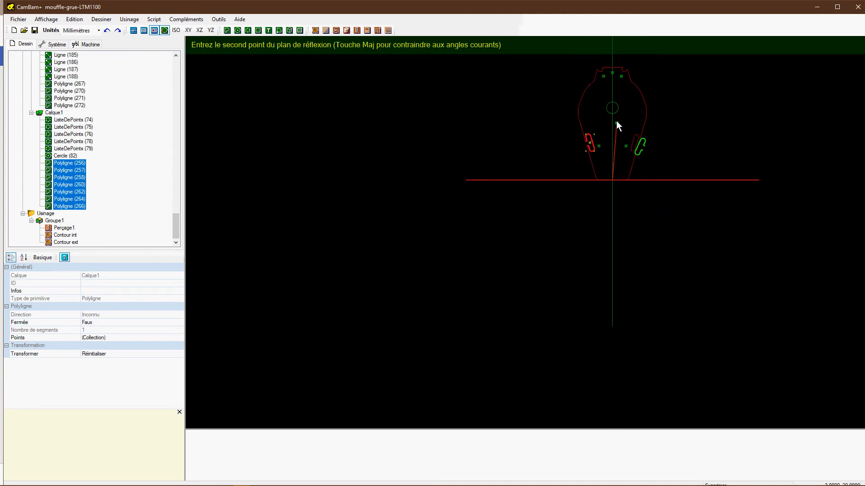
pyautogui.scroll(3, 617, 67)
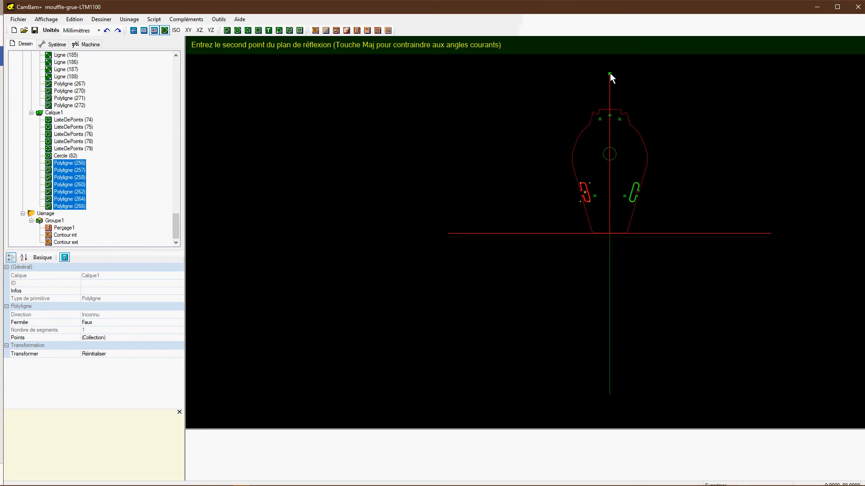
pyautogui.click(610, 73)
# Break the part's right outline and the mirrored slot's two short opening edges at their intersections.
pyautogui.scroll(5, 666, 202)
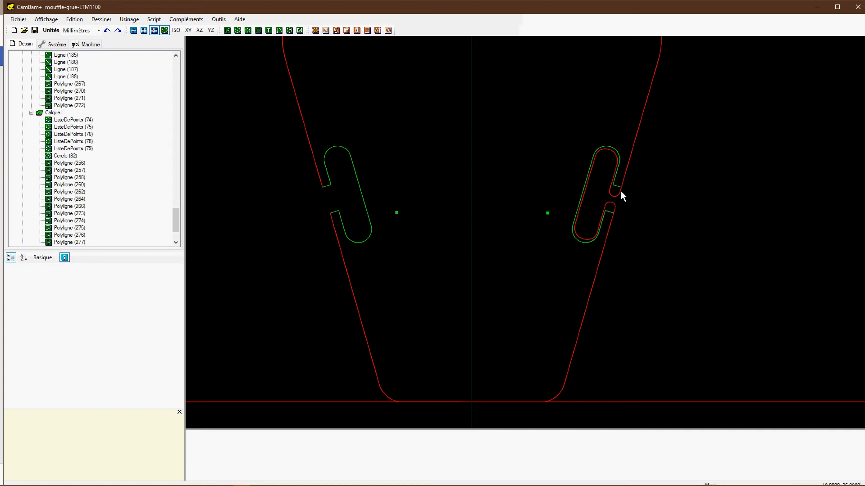
pyautogui.click(620, 191)
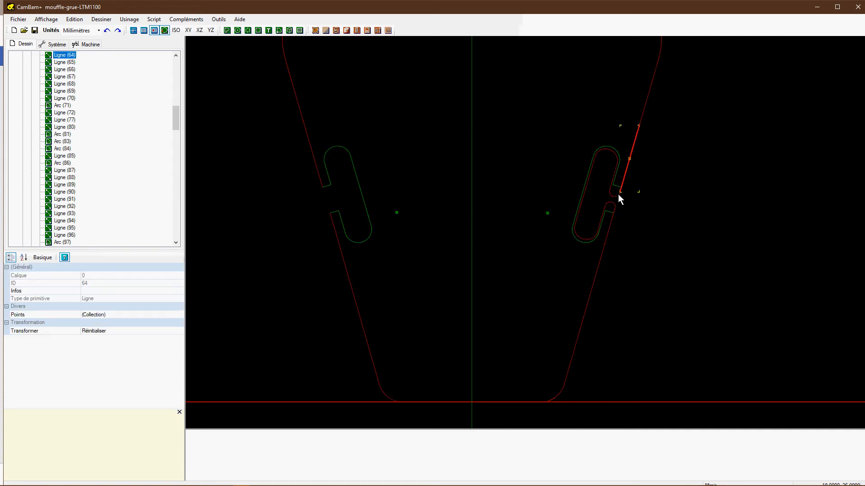
pyautogui.keyDown('ctrl'); pyautogui.click(618, 194); pyautogui.keyUp('ctrl')
pyautogui.click(618, 186)
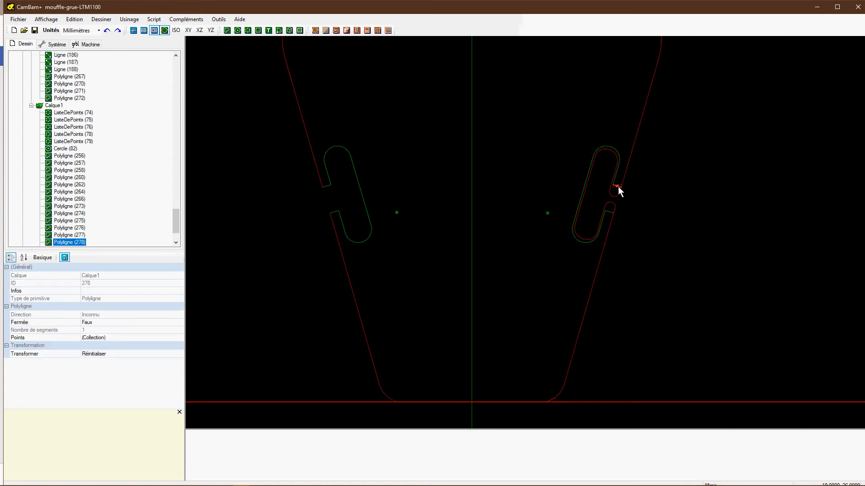
pyautogui.keyDown('ctrl'); pyautogui.click(622, 179); pyautogui.keyUp('ctrl')
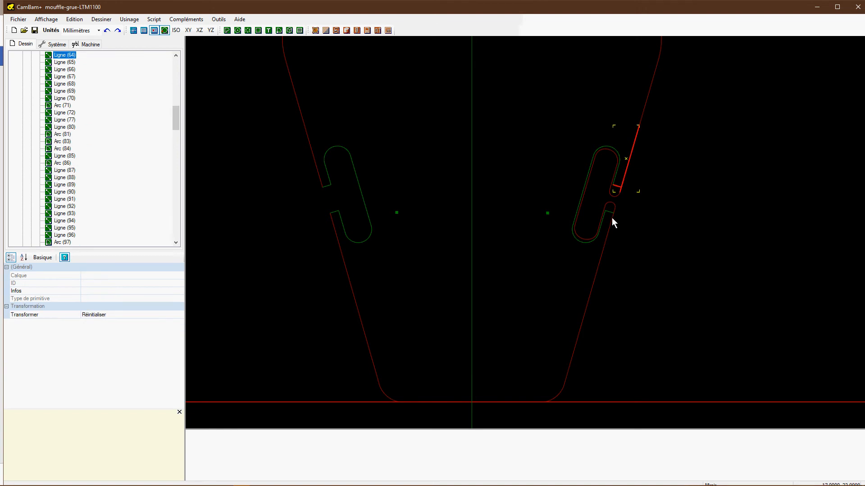
pyautogui.keyDown('ctrl'); pyautogui.click(612, 218); pyautogui.keyUp('ctrl')
pyautogui.keyDown('ctrl'); pyautogui.click(611, 212); pyautogui.keyUp('ctrl')
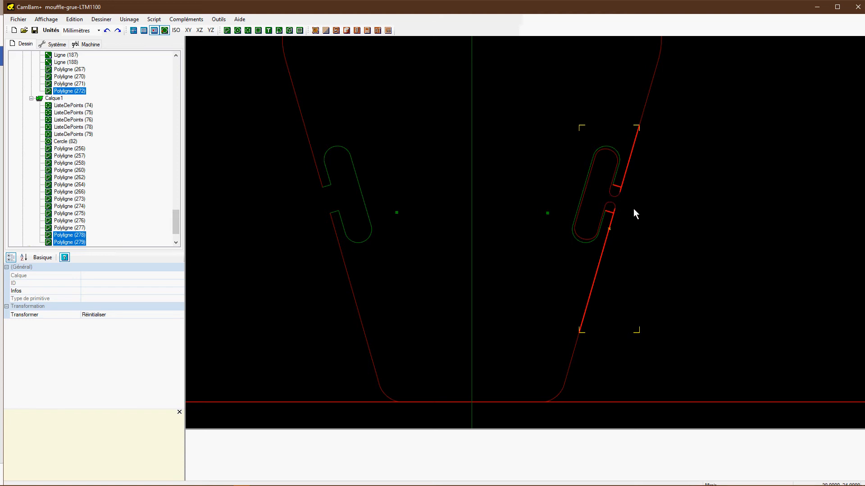
pyautogui.hotkey('ctrl', 'b')
pyautogui.press('Return')
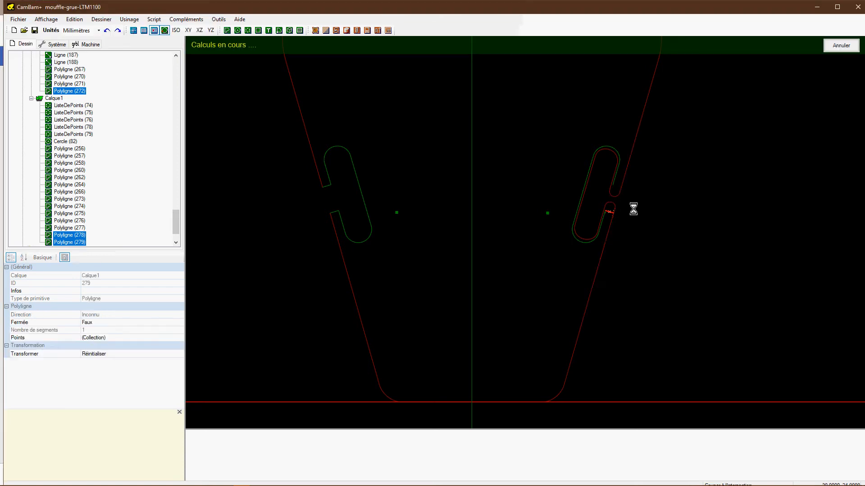
pyautogui.click(665, 183)
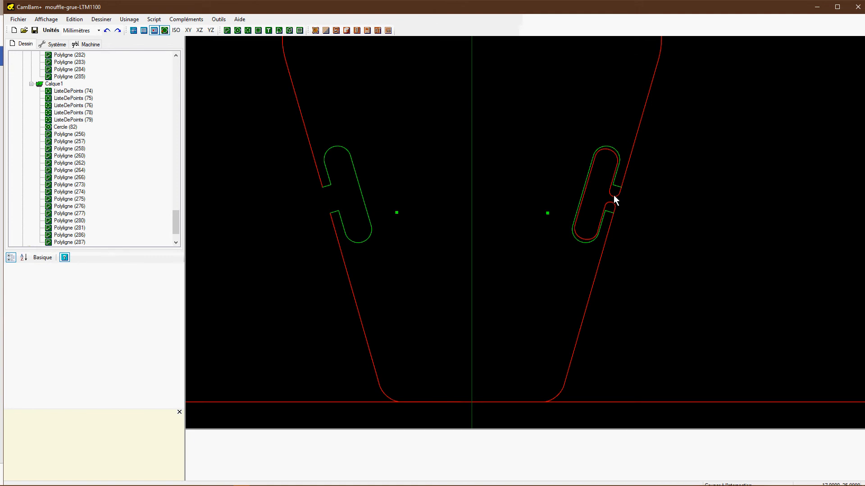
# Delete the old rounded ends and leftover line pieces across the right slot's opening.
pyautogui.click(618, 197)
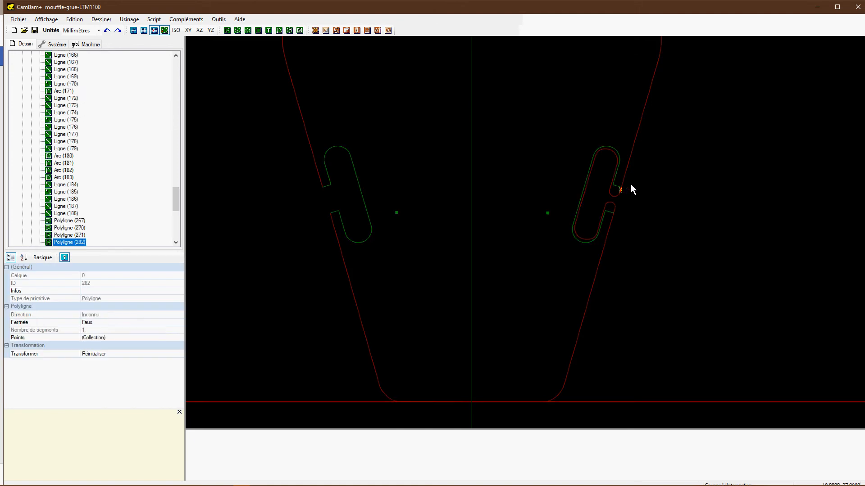
pyautogui.click(596, 203)
pyautogui.click(596, 211)
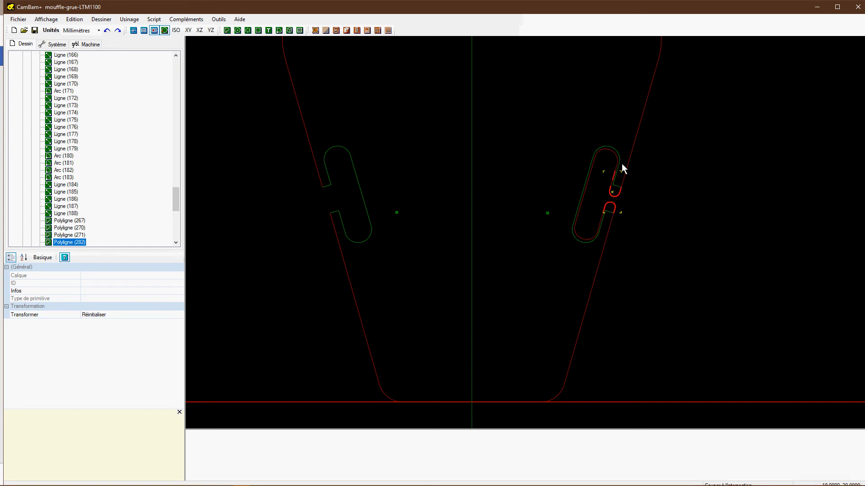
pyautogui.press('Delete')
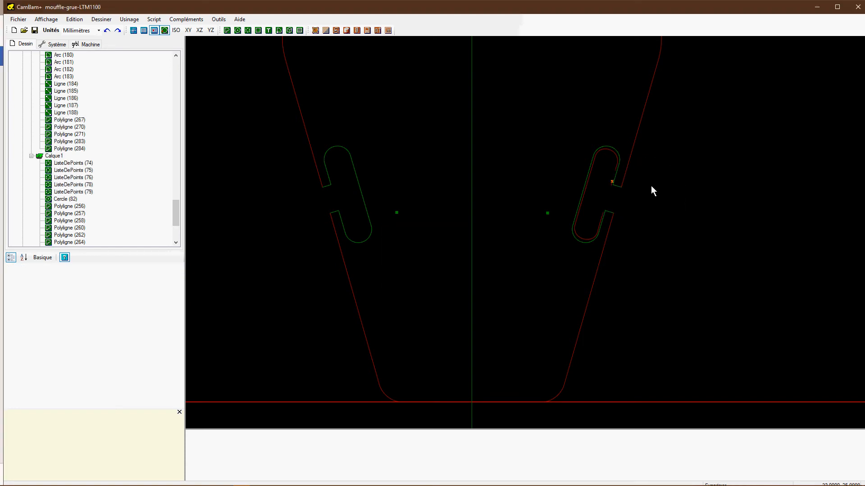
# Join the mirrored right slot's segments with the outline lines above and below its opening into one polyline.
pyautogui.scroll(3, 605, 207)
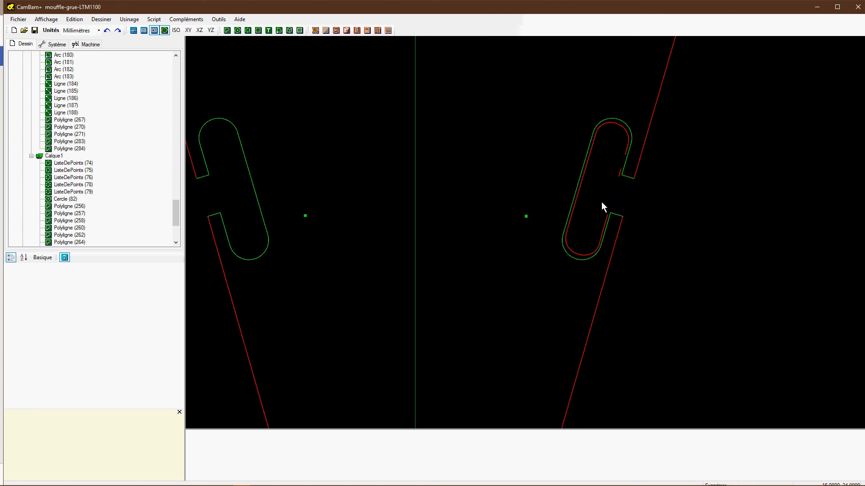
pyautogui.click(636, 128)
pyautogui.keyDown('ctrl'); pyautogui.click(630, 176); pyautogui.keyUp('ctrl')
pyautogui.keyDown('ctrl'); pyautogui.click(627, 170); pyautogui.keyUp('ctrl')
pyautogui.keyDown('ctrl'); pyautogui.click(584, 155); pyautogui.keyUp('ctrl')
pyautogui.keyDown('ctrl'); pyautogui.click(563, 272); pyautogui.keyUp('ctrl')
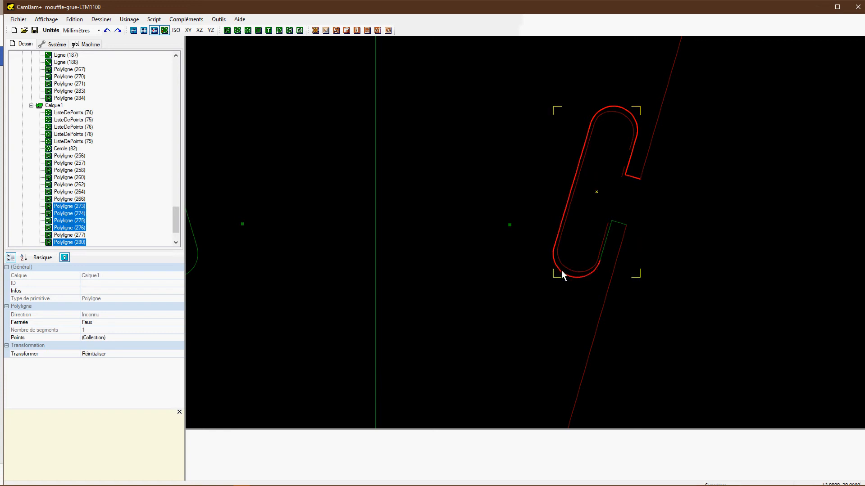
pyautogui.keyDown('ctrl'); pyautogui.click(620, 224); pyautogui.keyUp('ctrl')
pyautogui.keyDown('ctrl'); pyautogui.click(607, 240); pyautogui.keyUp('ctrl')
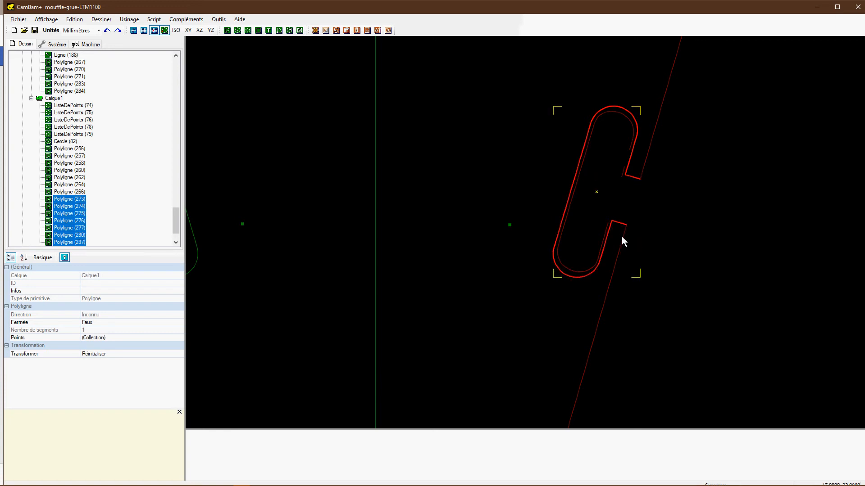
pyautogui.keyDown('ctrl'); pyautogui.doubleClick(624, 231); pyautogui.keyUp('ctrl')
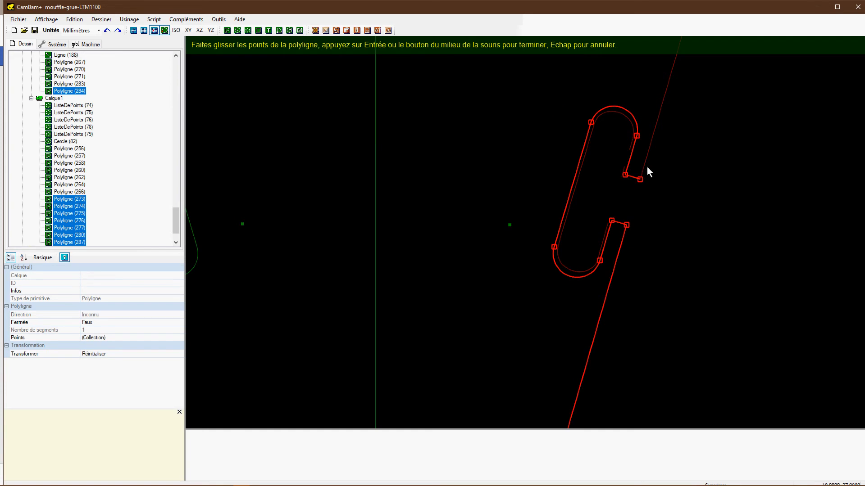
pyautogui.press('Return')
pyautogui.keyDown('ctrl'); pyautogui.click(645, 164); pyautogui.keyUp('ctrl')
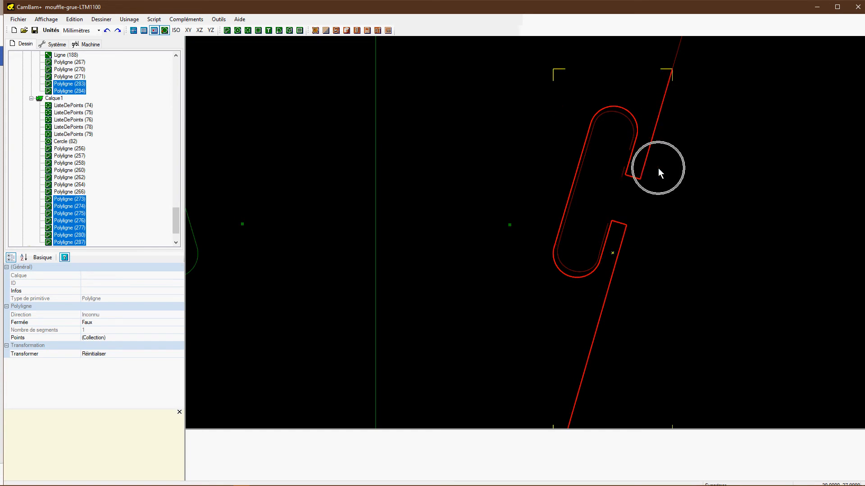
pyautogui.hotkey('ctrl', 'j')
pyautogui.press('Return')
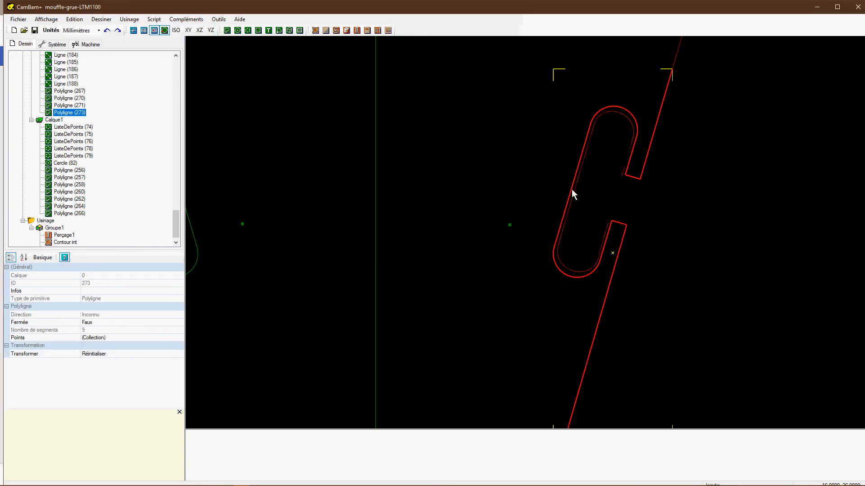
# Delete the remaining pieces of the old inner outline of the right slot.
pyautogui.moveTo(695, 84); pyautogui.dragTo(524, 316)
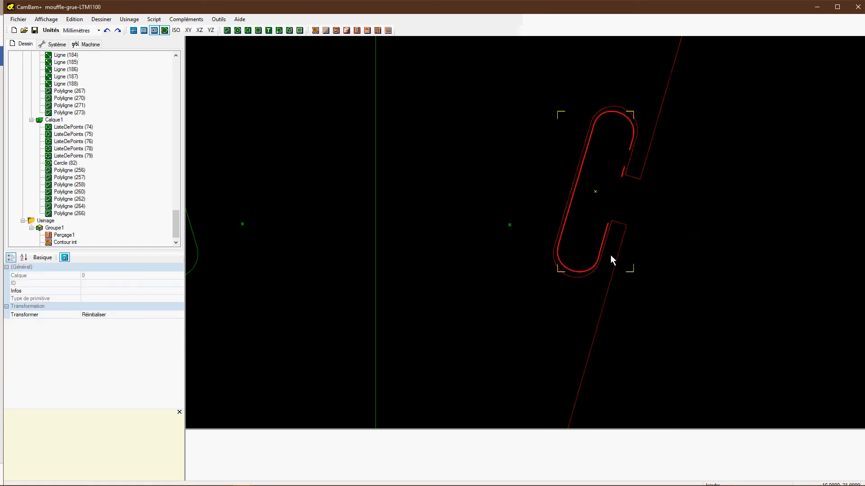
pyautogui.press('Delete')
pyautogui.press('Return')
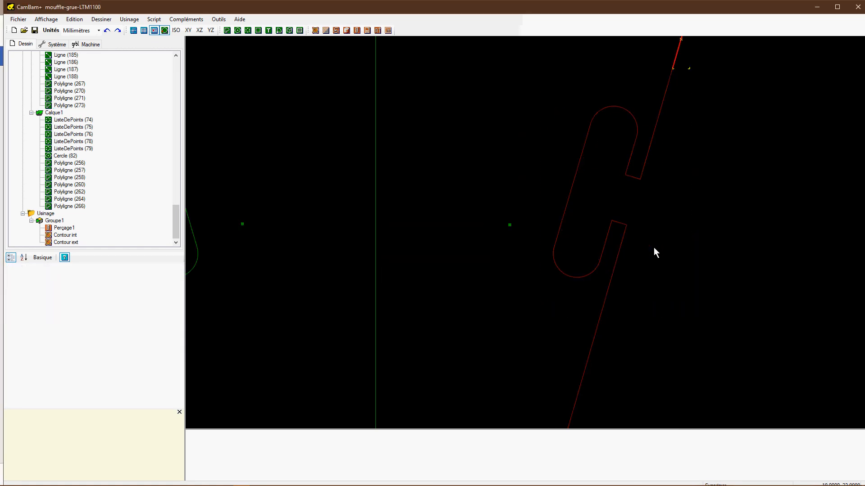
# Join all the outline segments, including both rebuilt side slots, into one closed polyline.
pyautogui.scroll(-2, 692, 265)
pyautogui.scroll(-6, 692, 265)
pyautogui.scroll(4, 598, 257)
pyautogui.scroll(-6, 671, 252)
pyautogui.scroll(1, 651, 234)
pyautogui.moveTo(587, 206); pyautogui.dragTo(559, 264)
pyautogui.keyDown('ctrl'); pyautogui.click(569, 270); pyautogui.keyUp('ctrl')
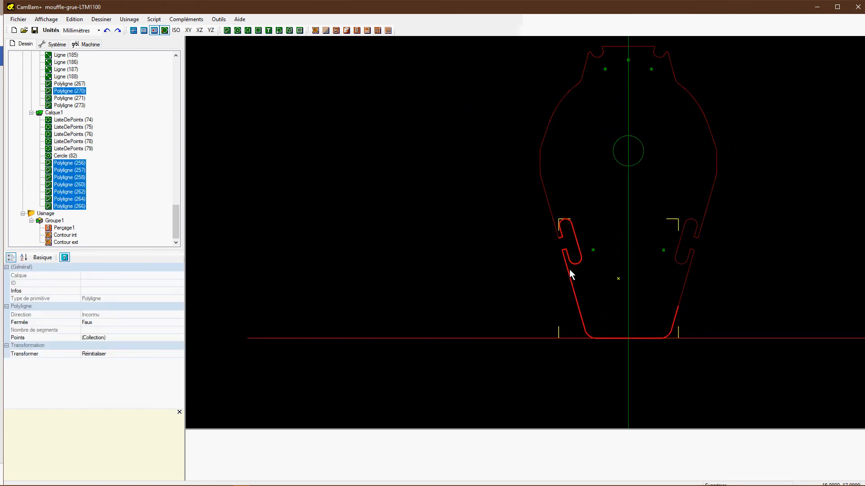
pyautogui.scroll(-2, 709, 141)
pyautogui.click(741, 99)
pyautogui.moveTo(734, 49); pyautogui.dragTo(535, 357)
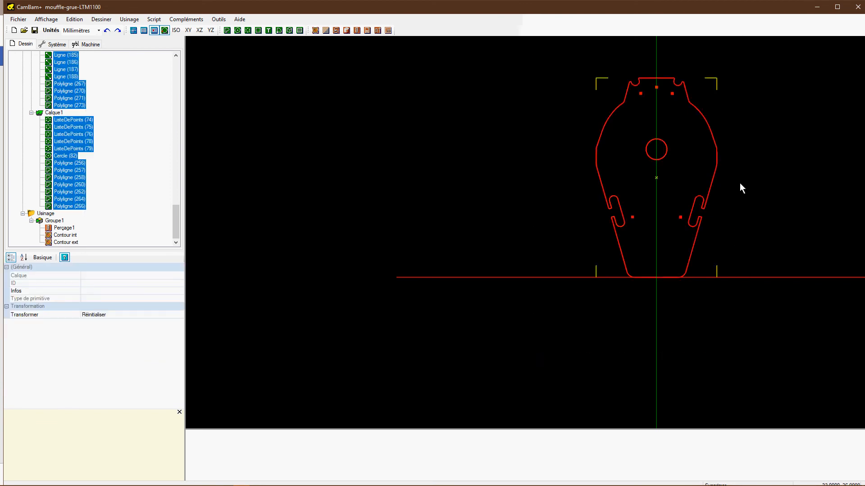
pyautogui.press('j')
pyautogui.press('Return')
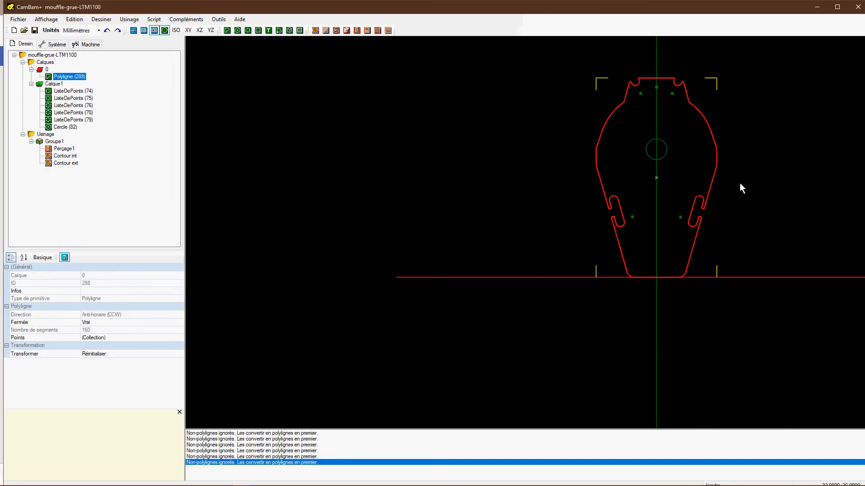
pyautogui.click(780, 181)
pyautogui.scroll(-1, 669, 167)
pyautogui.scroll(3, 685, 224)
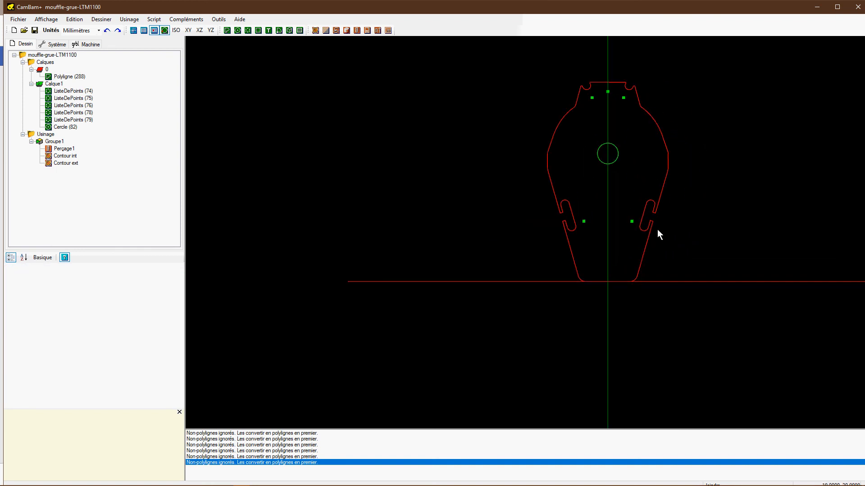
pyautogui.scroll(1, 525, 202)
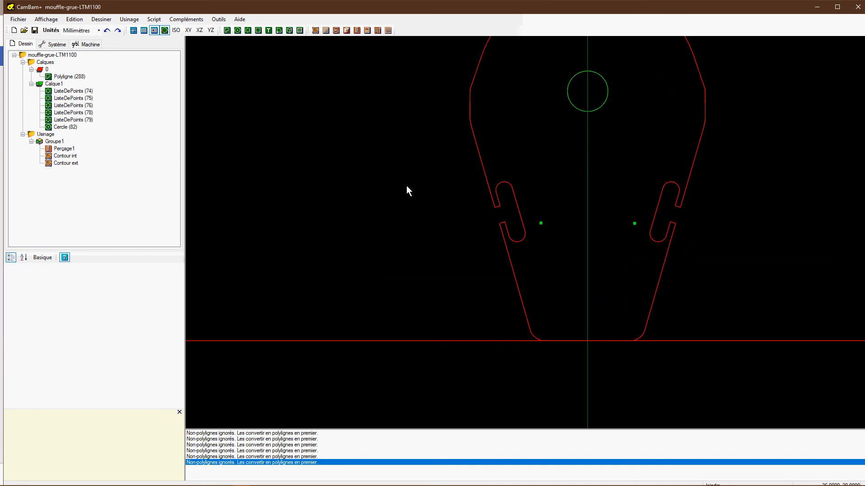
# Assign the joined outline polyline to the Contour ext machining operation and regenerate its toolpath.
pyautogui.click(64, 163)
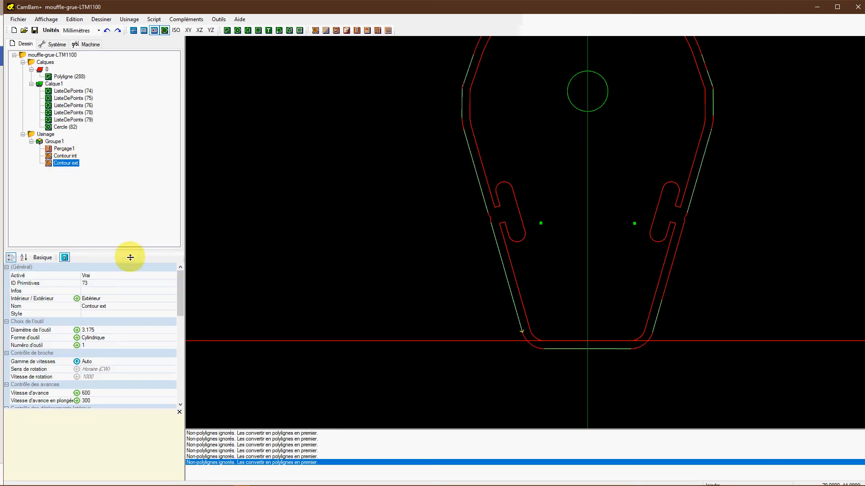
pyautogui.click(171, 284)
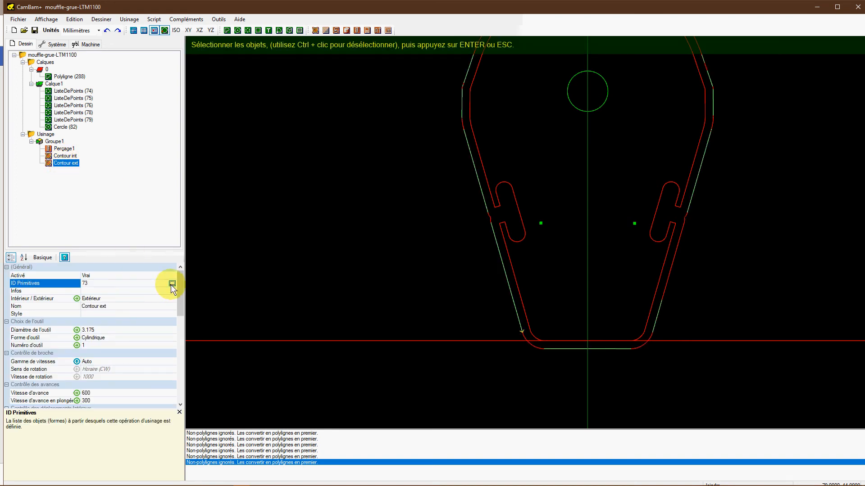
pyautogui.click(492, 196)
pyautogui.press('Return')
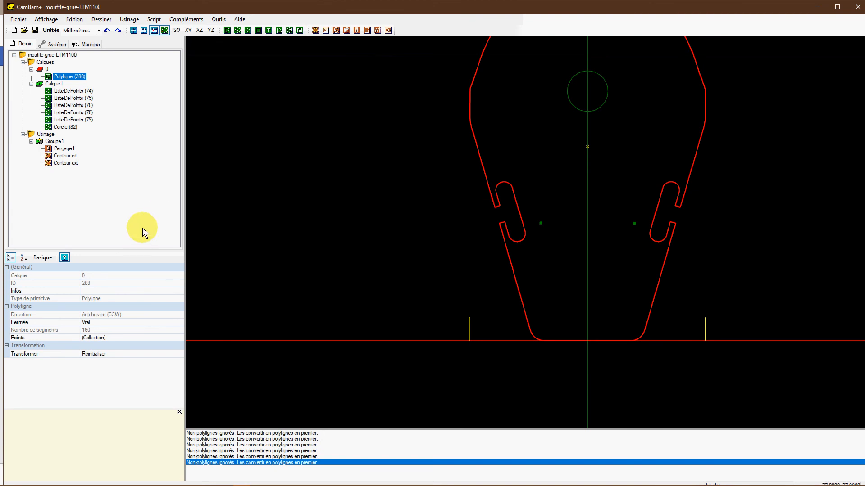
pyautogui.rightClick(74, 166)
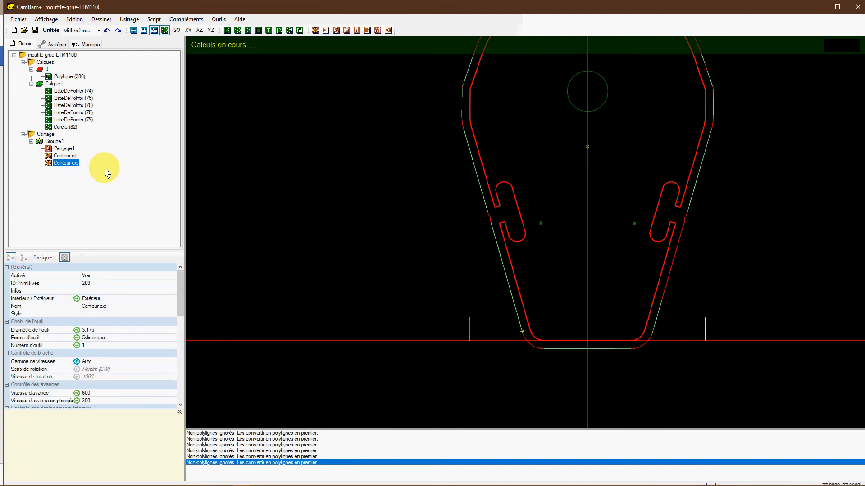
pyautogui.click(95, 169)
pyautogui.scroll(-3, 691, 235)
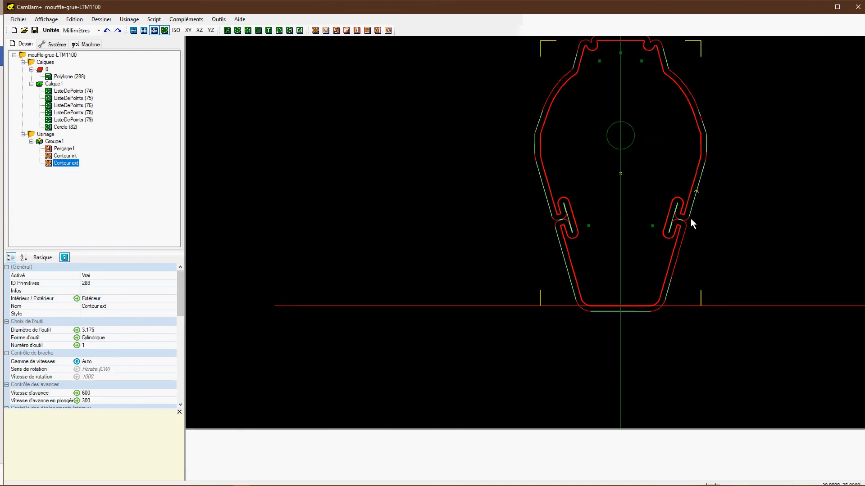
pyautogui.scroll(2, 715, 215)
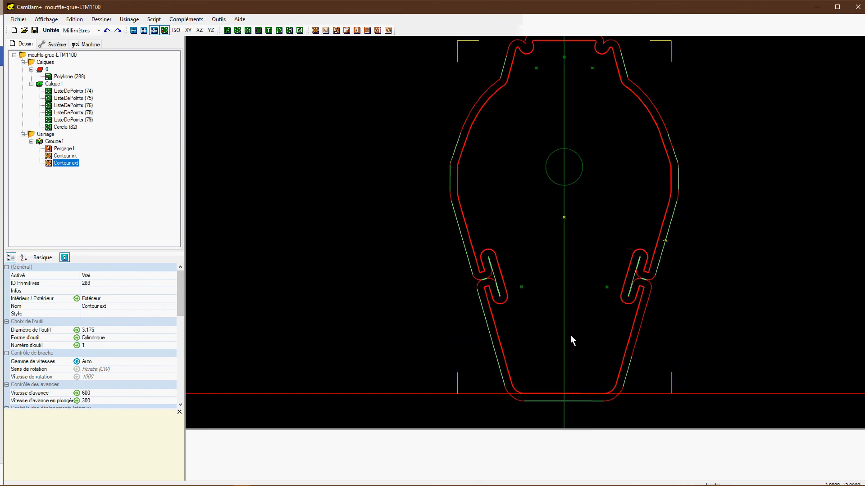
# Apply the Inlay Toolpath plug-in to the joined outline with a tool diameter of 1 to round its sharp corners.
pyautogui.scroll(-3, 518, 267)
pyautogui.scroll(2, 647, 225)
pyautogui.scroll(-1, 647, 222)
pyautogui.click(620, 295)
pyautogui.scroll(4, 464, 290)
pyautogui.click(482, 270)
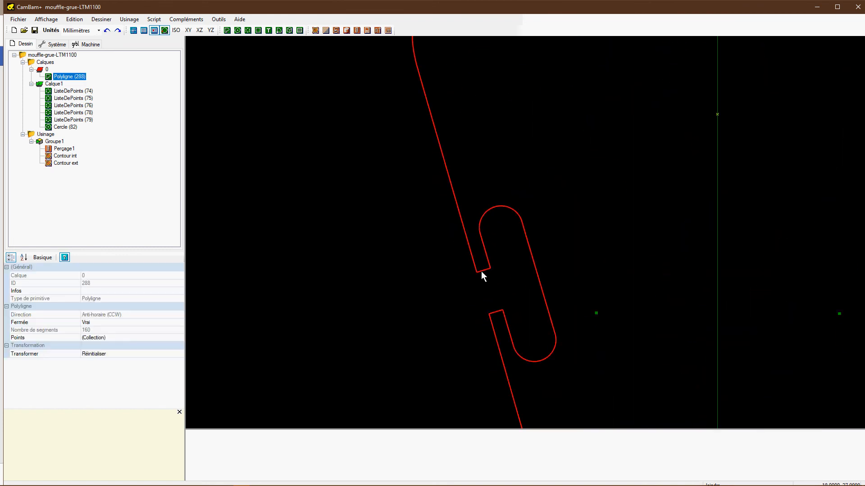
pyautogui.scroll(-2, 509, 294)
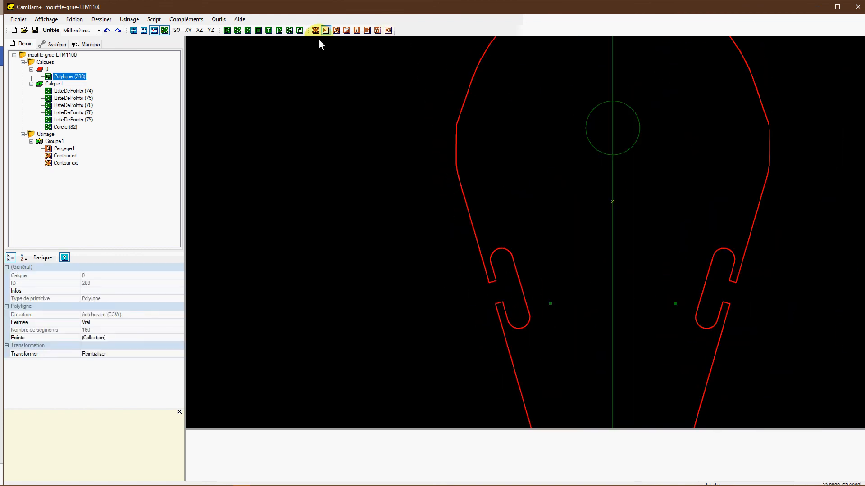
pyautogui.scroll(-4, 459, 128)
pyautogui.scroll(3, 481, 155)
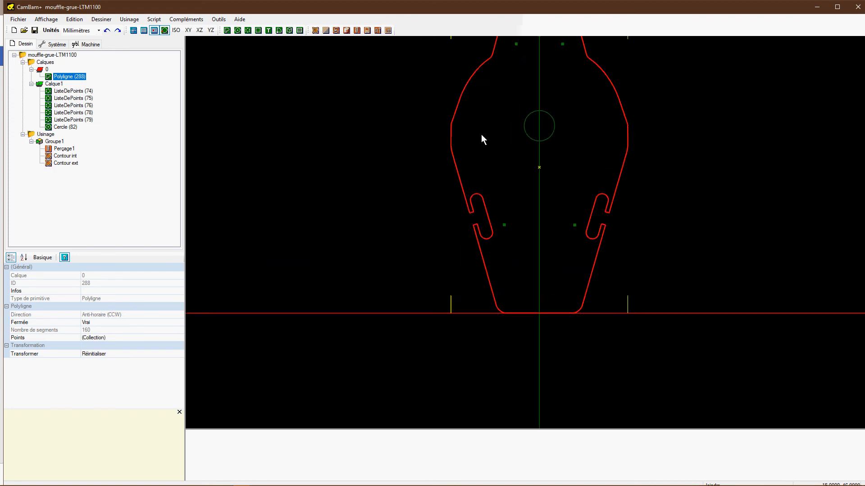
pyautogui.click(186, 19)
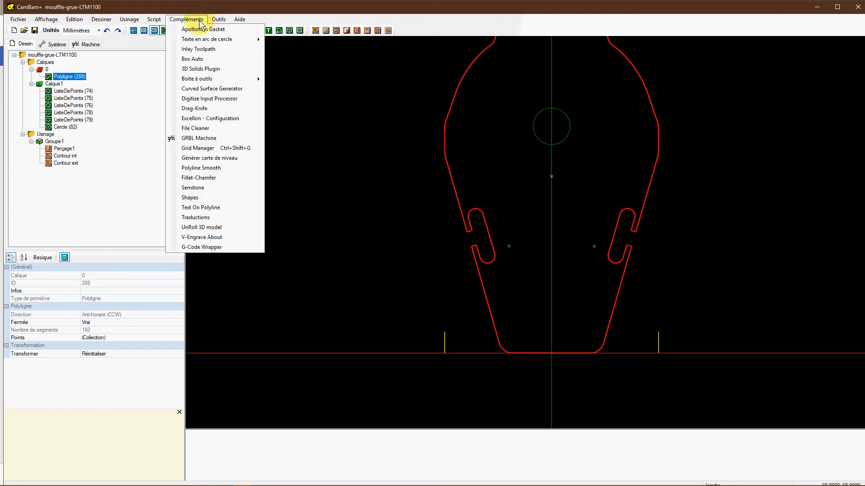
pyautogui.click(203, 50)
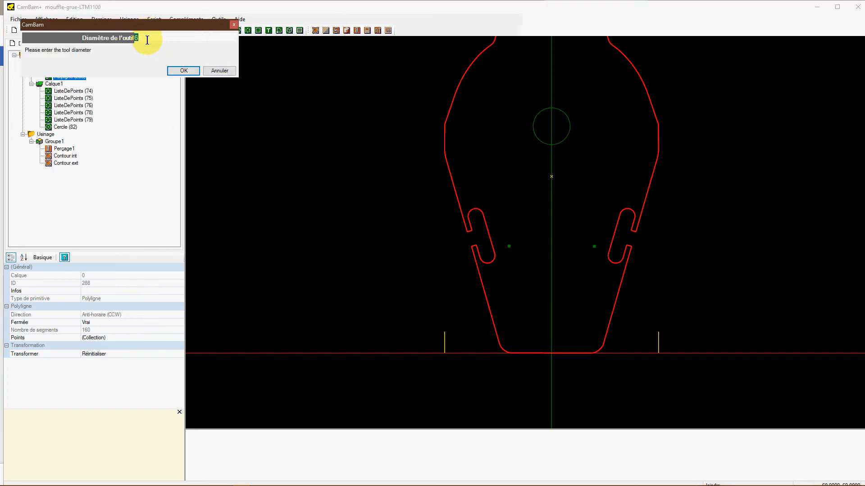
pyautogui.write('1')
pyautogui.click(181, 71)
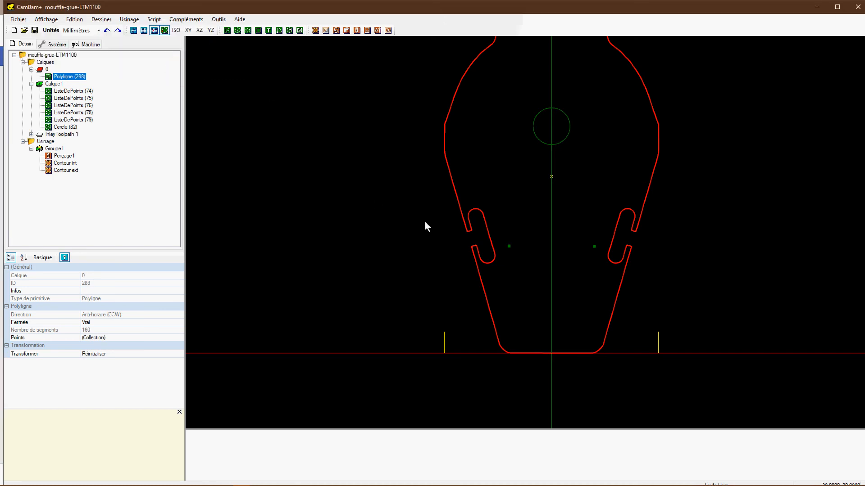
# Delete the original square-cornered outline polyline, keeping the rounded inlay outline.
pyautogui.click(388, 225)
pyautogui.scroll(2, 477, 232)
pyautogui.scroll(3, 477, 231)
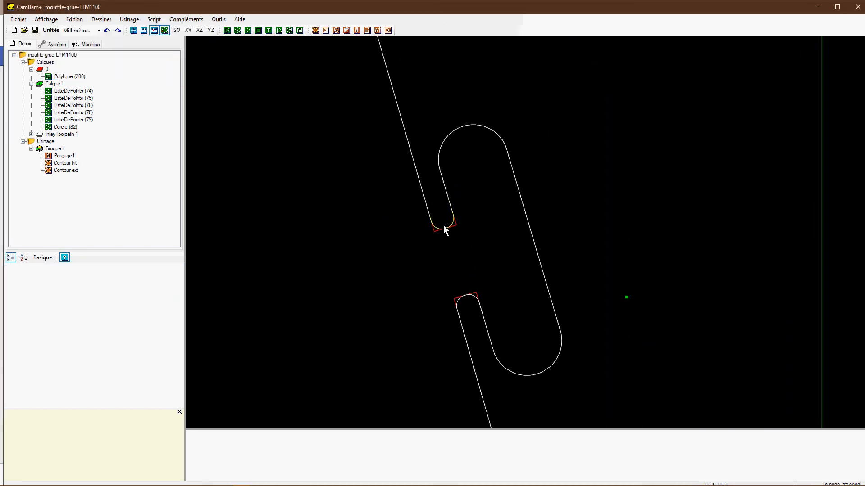
pyautogui.click(457, 225)
pyautogui.press('Delete')
pyautogui.scroll(-5, 464, 223)
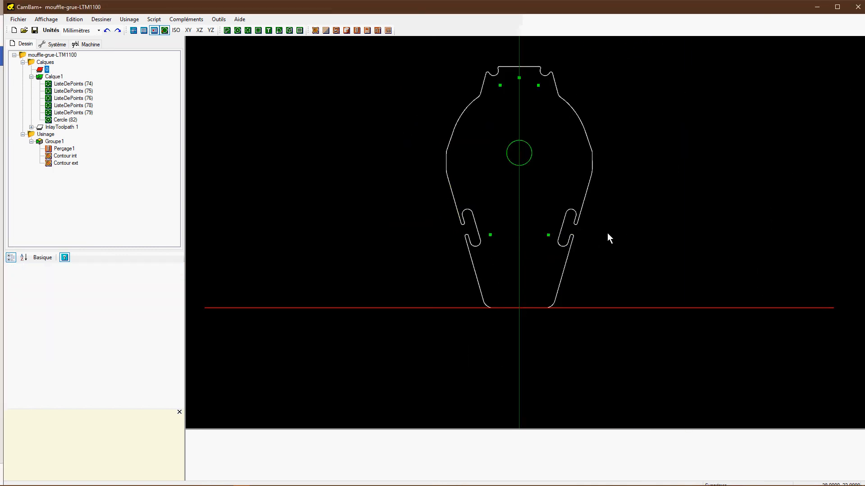
pyautogui.scroll(1, 588, 157)
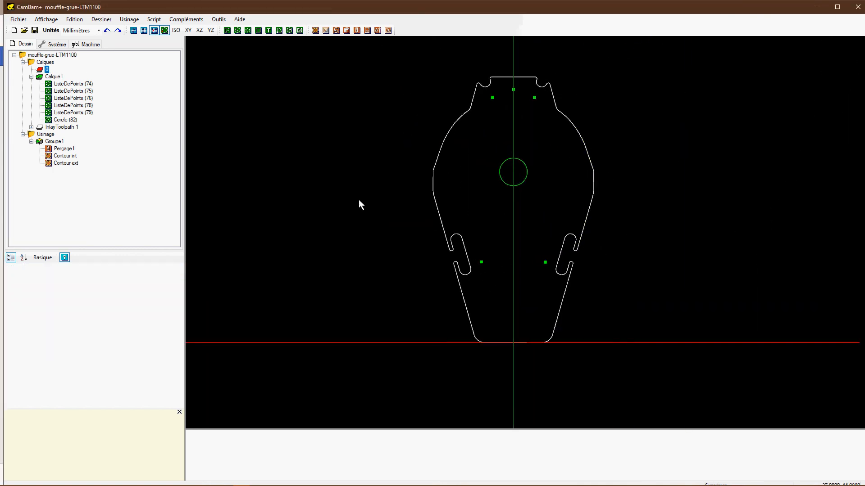
# Assign the rounded inlay outline to the Contour ext machining operation and regenerate its toolpath.
pyautogui.click(64, 163)
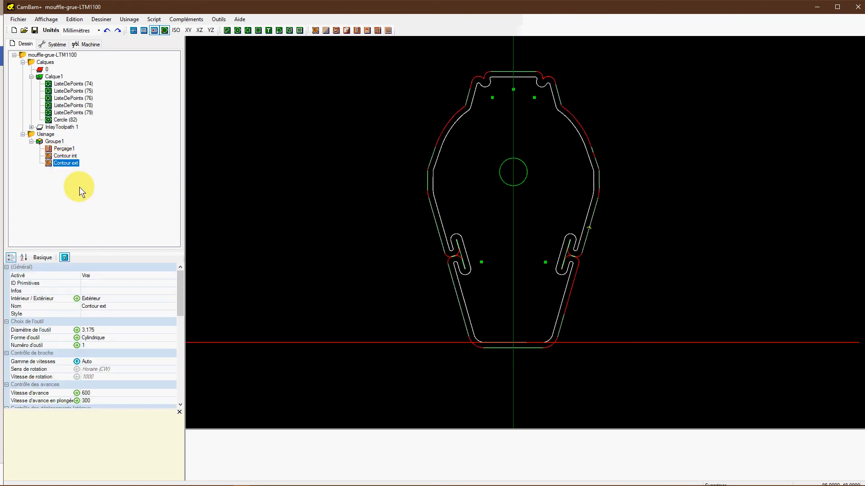
pyautogui.click(165, 283)
pyautogui.click(172, 284)
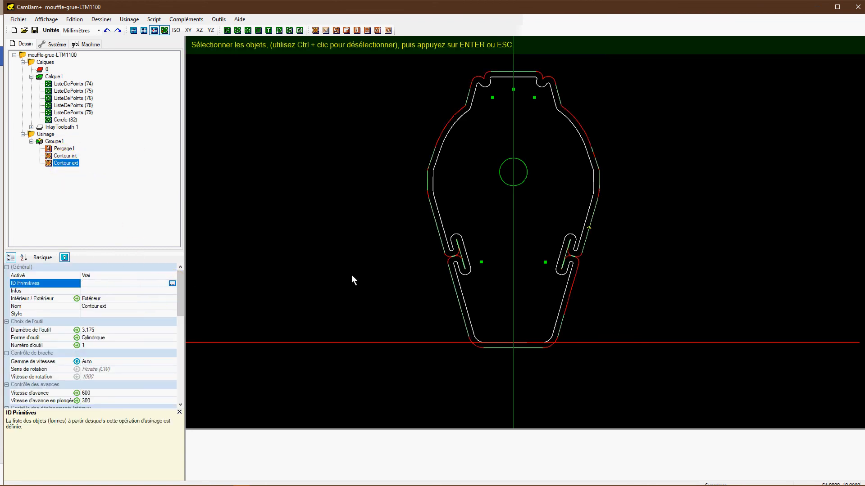
pyautogui.click(445, 230)
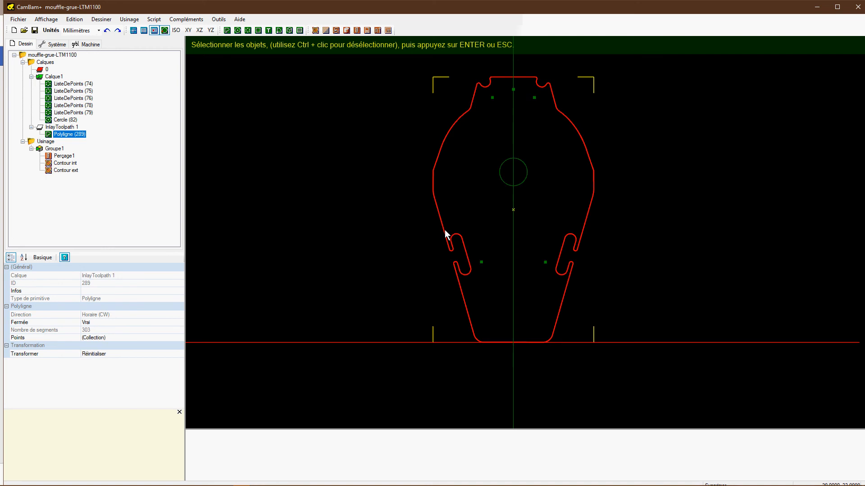
pyautogui.press('Return')
pyautogui.click(66, 171)
pyautogui.rightClick(65, 170)
pyautogui.click(113, 175)
pyautogui.scroll(-2, 580, 207)
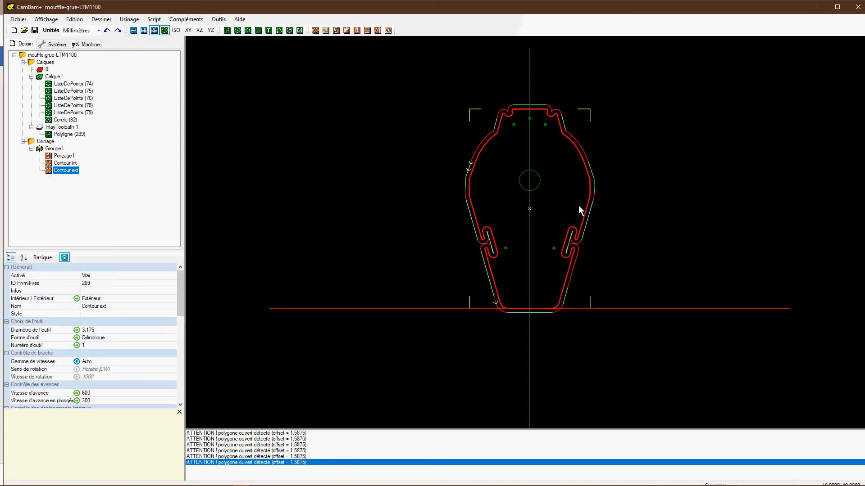
pyautogui.click(636, 135)
pyautogui.scroll(2, 658, 197)
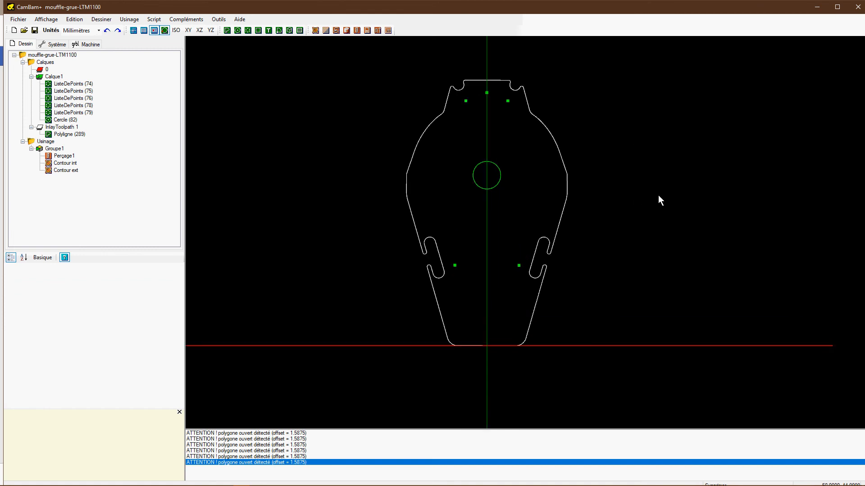
pyautogui.scroll(-2, 625, 174)
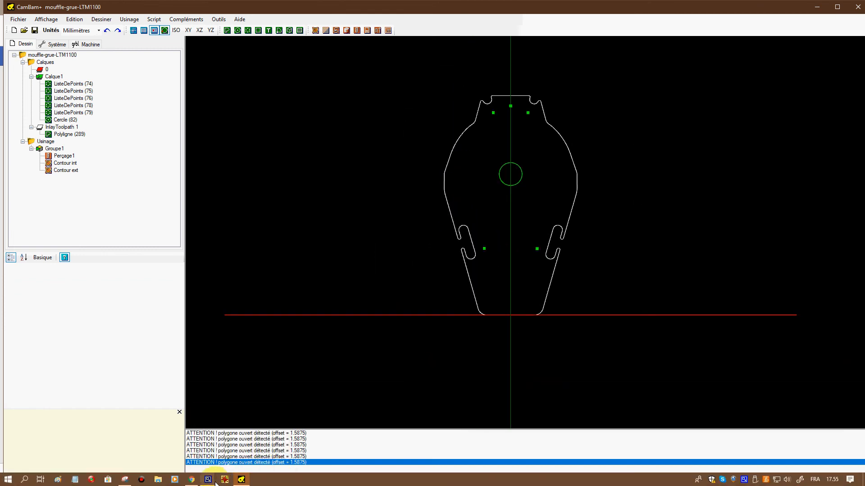
pyautogui.moveTo(210, 482)
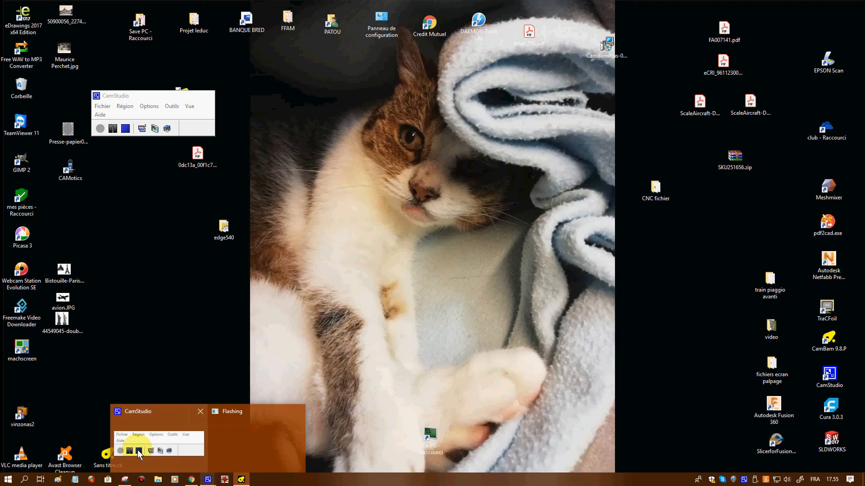
pyautogui.click(137, 450)
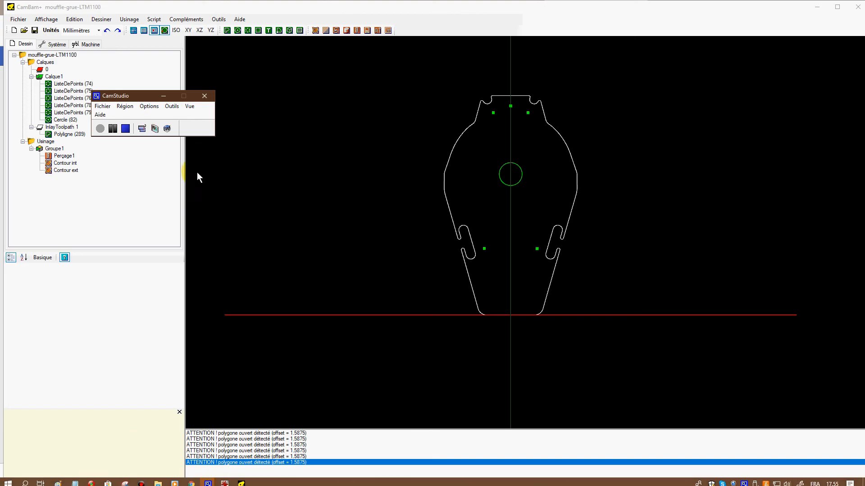